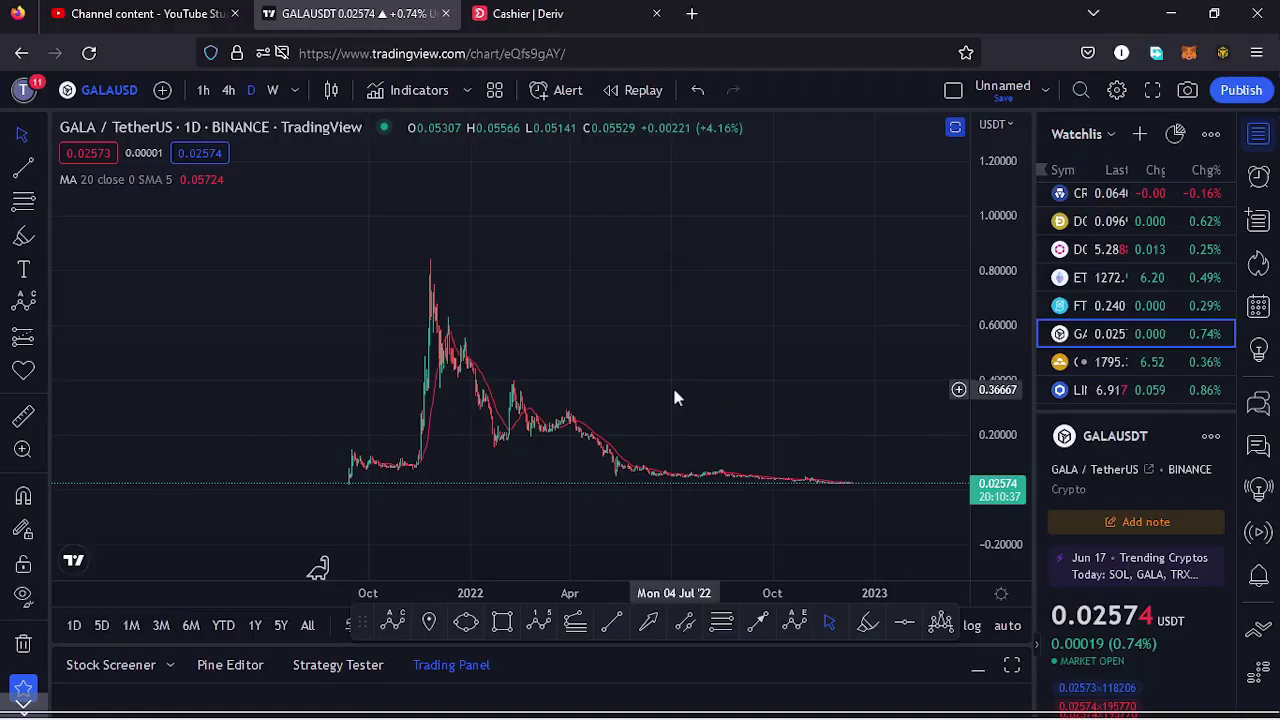
Close the watchlist panel so the GALA/USDT daily chart fills the width, and pan its price history into view
{"action": "left_click_drag", "start_coordinate": [657, 400], "coordinate": [696, 388]}
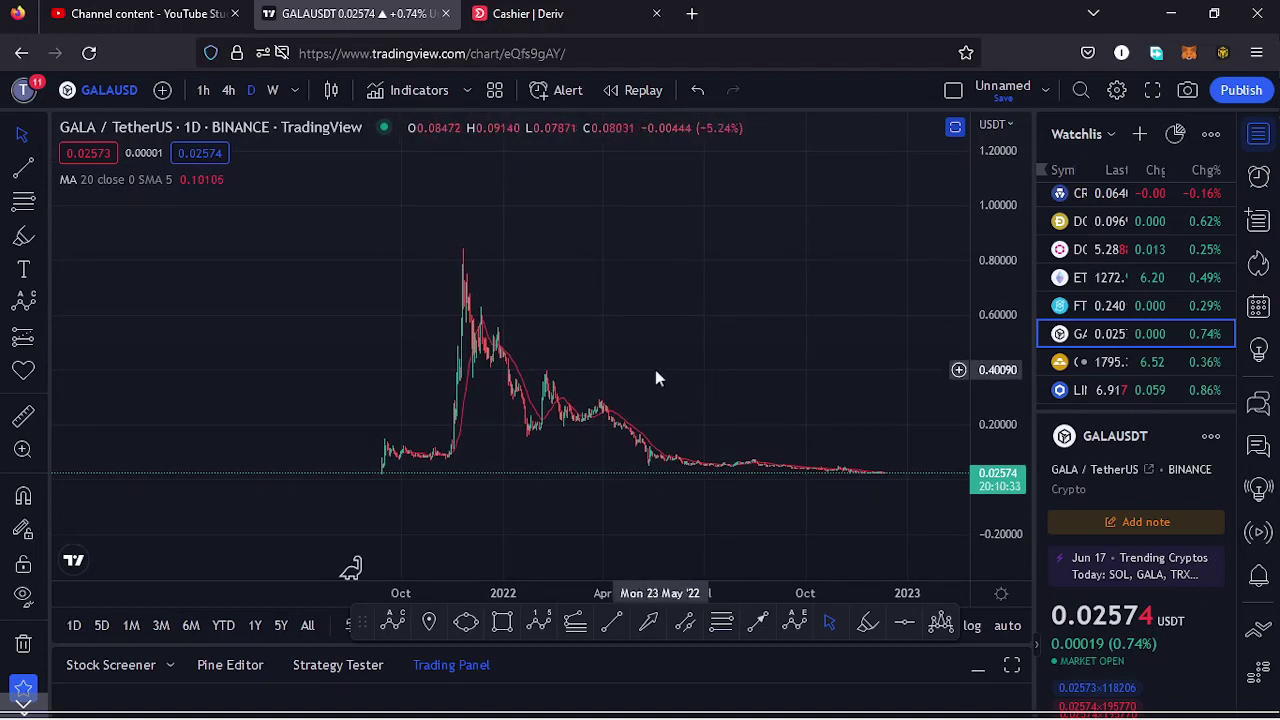
{"action": "left_click_drag", "start_coordinate": [645, 373], "coordinate": [681, 370]}
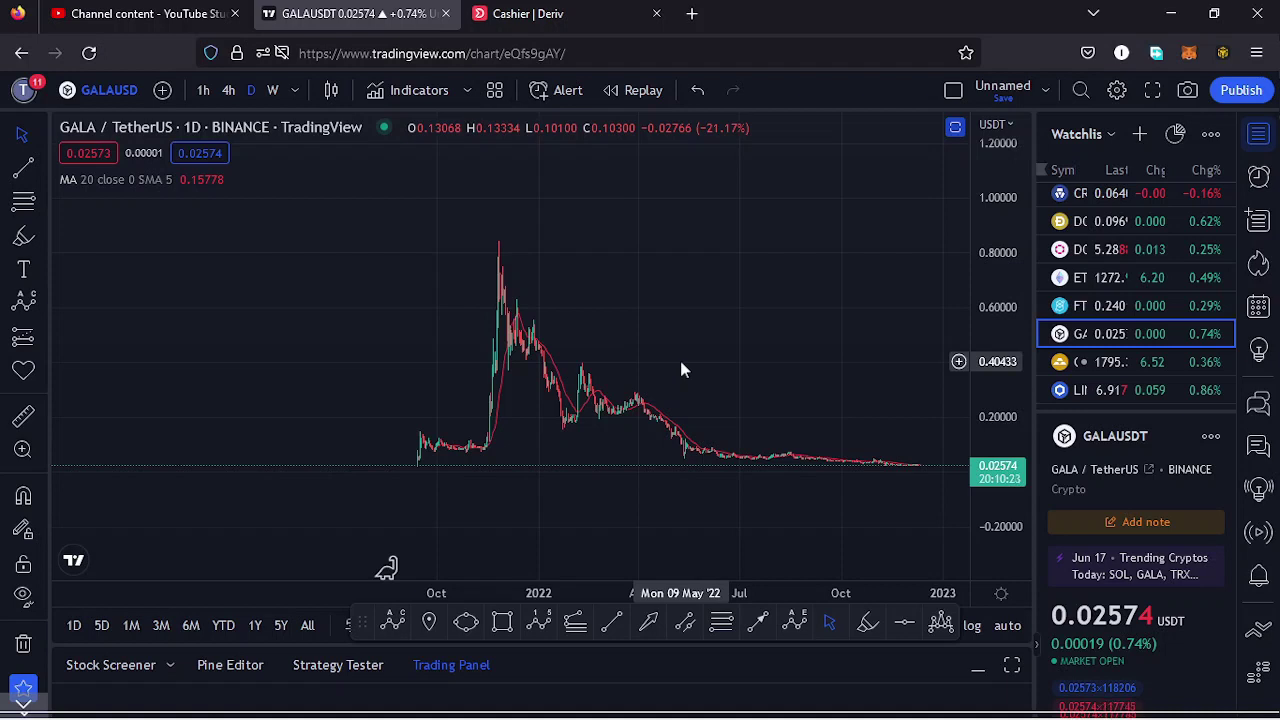
{"action": "left_click", "coordinate": [1259, 134]}
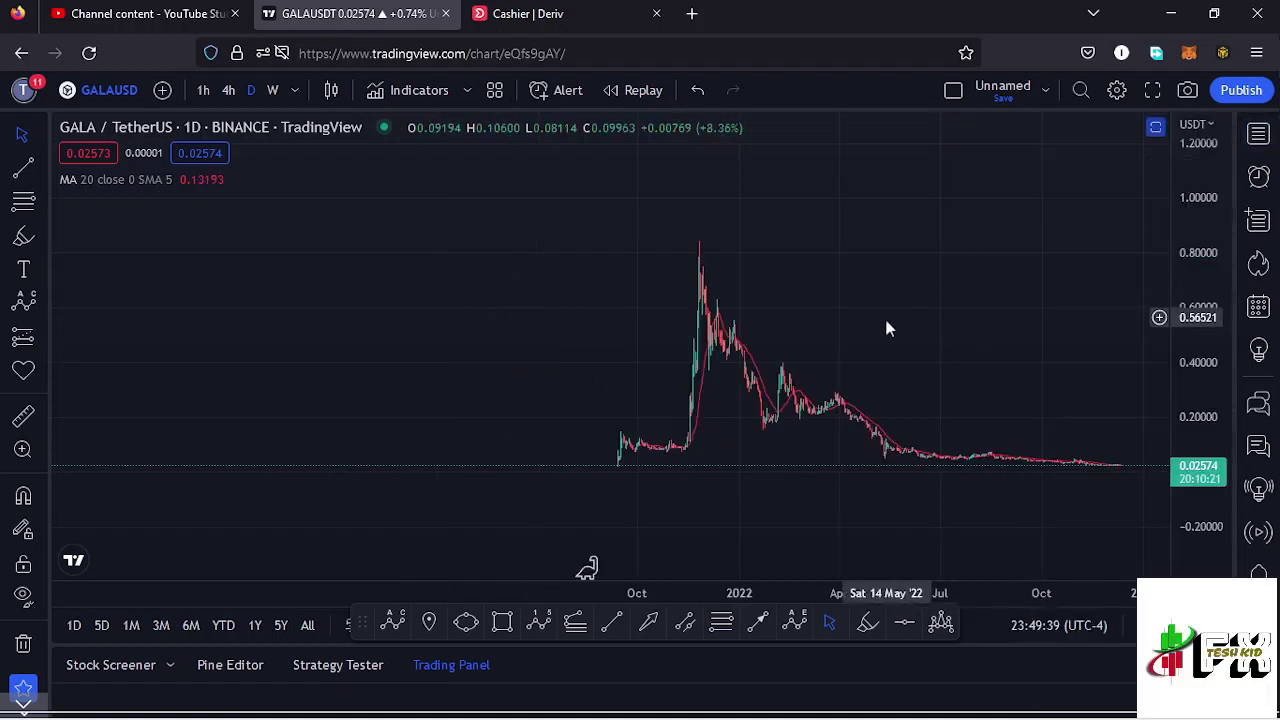
{"action": "left_click_drag", "start_coordinate": [920, 334], "coordinate": [797, 335]}
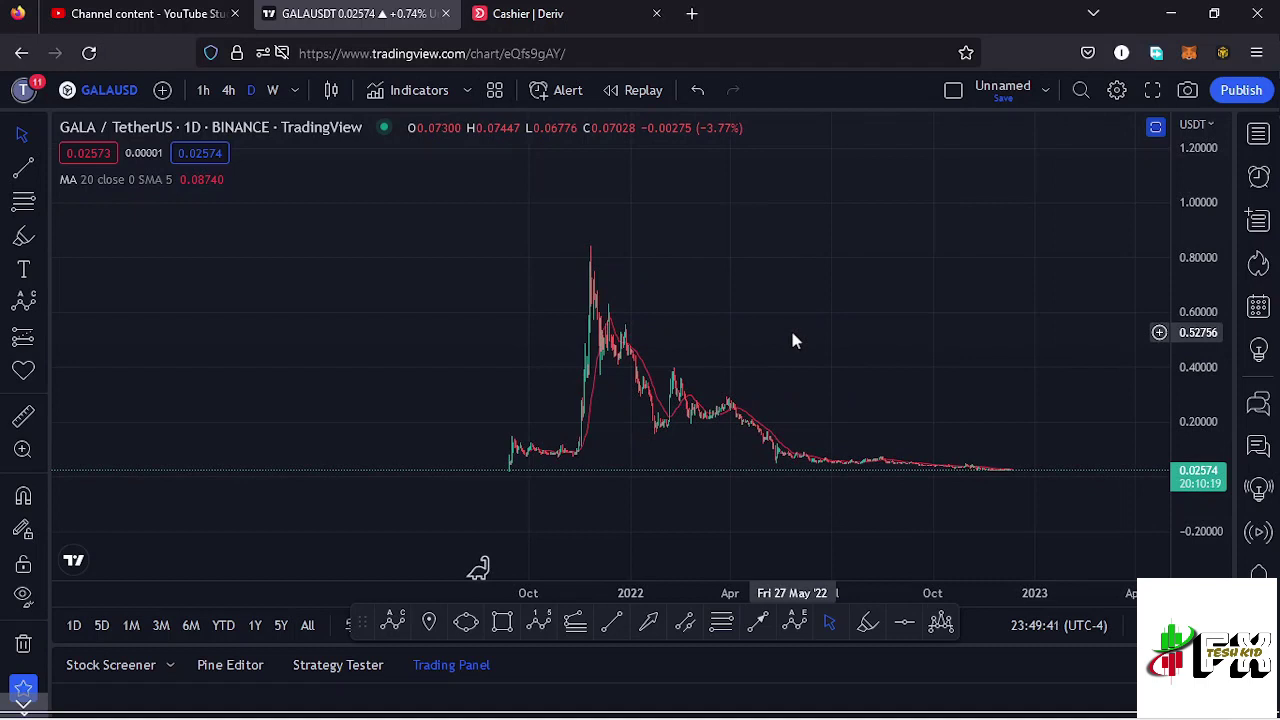
{"action": "left_click_drag", "start_coordinate": [796, 366], "coordinate": [763, 343]}
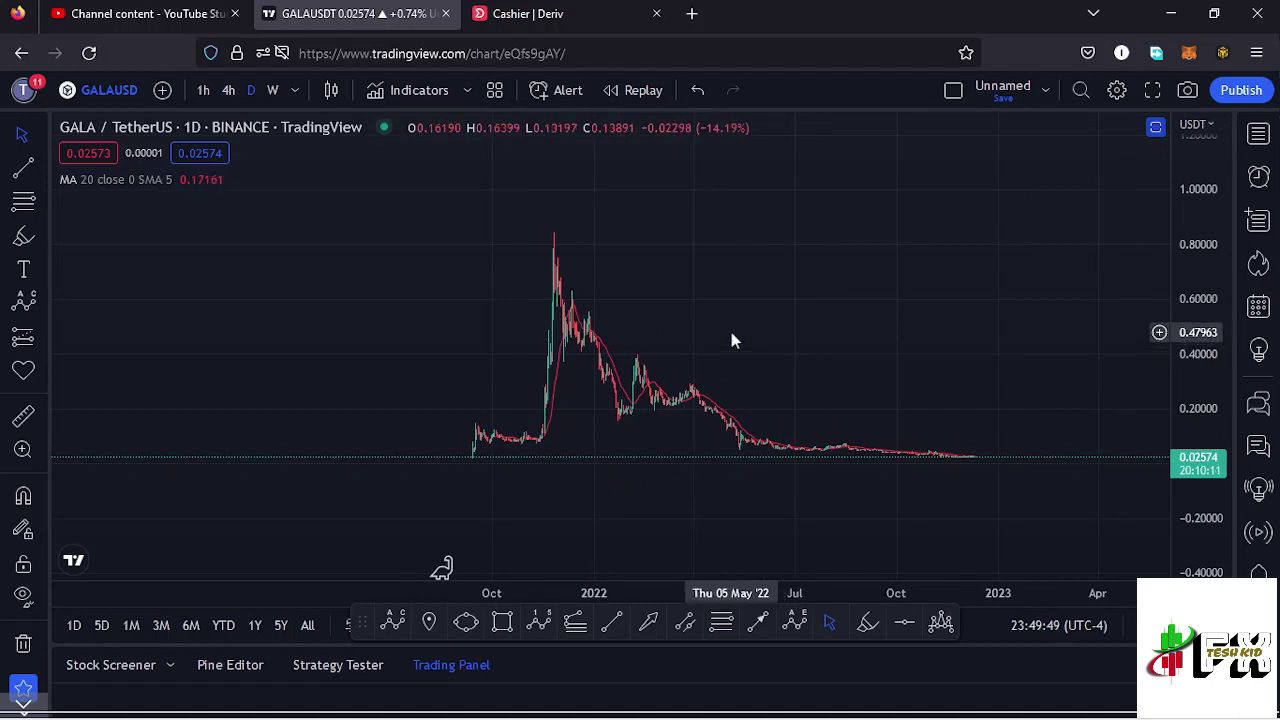
Draw an Elliott impulse wave: Sept 2021 low, Nov 2021 peak, Aug 2022 low, and projected waves 3–5 above 1.1
{"action": "left_click", "coordinate": [540, 624]}
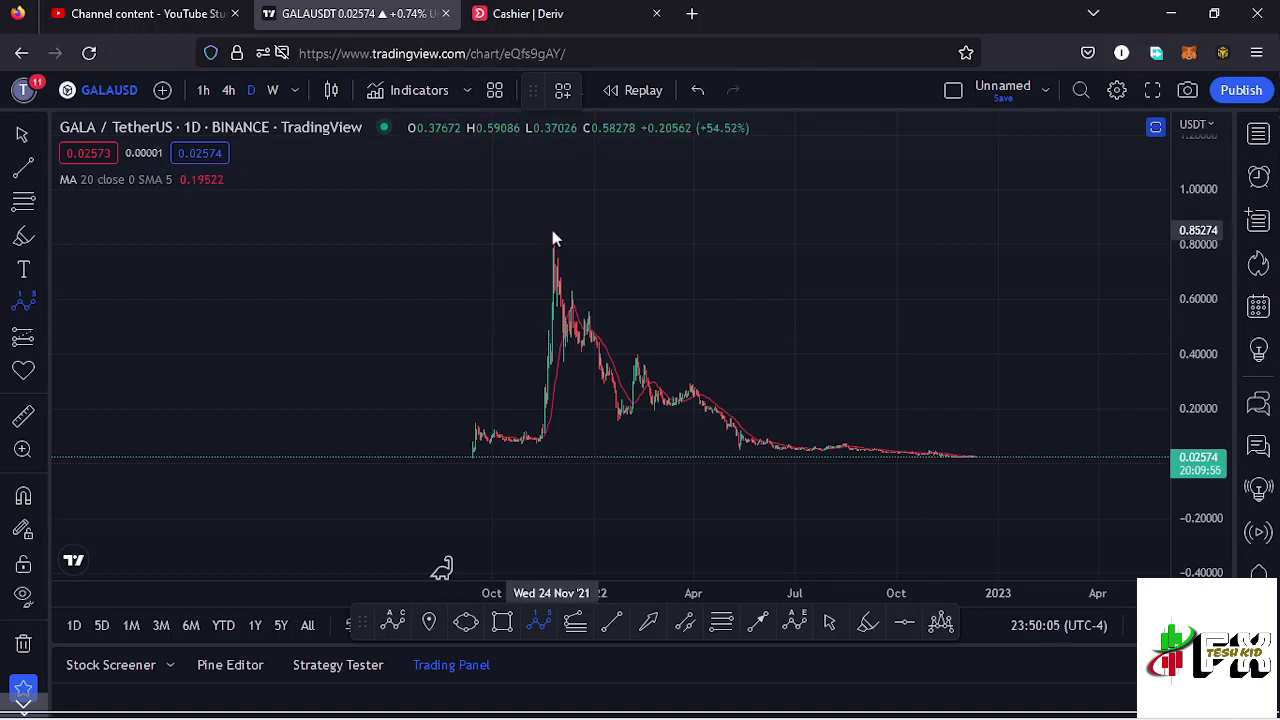
{"action": "left_click", "coordinate": [470, 457]}
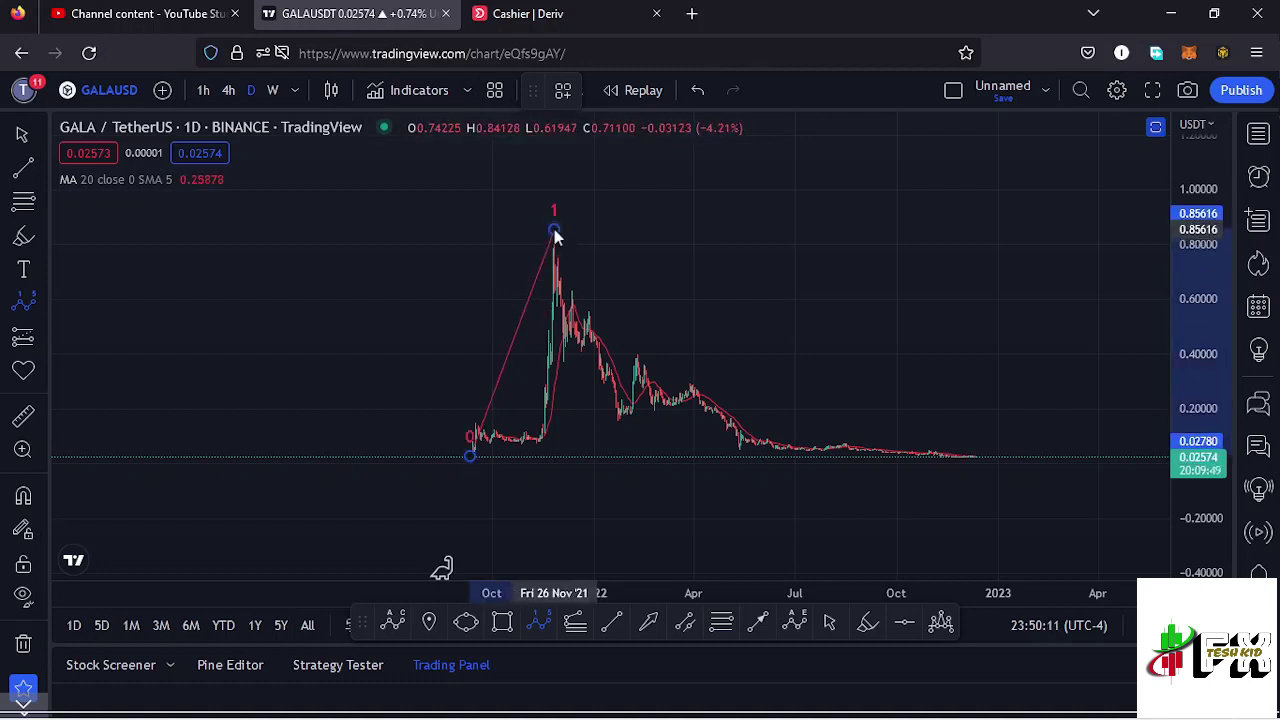
{"action": "left_click", "coordinate": [554, 230]}
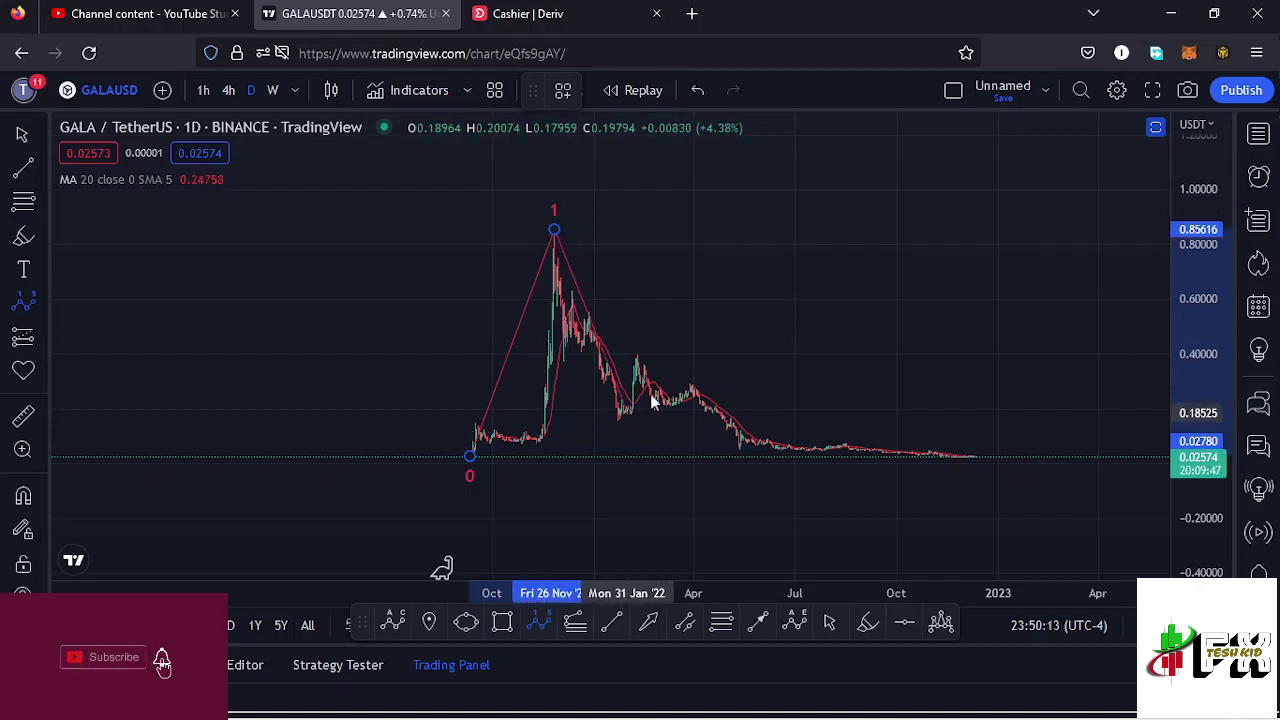
{"action": "left_click", "coordinate": [857, 462]}
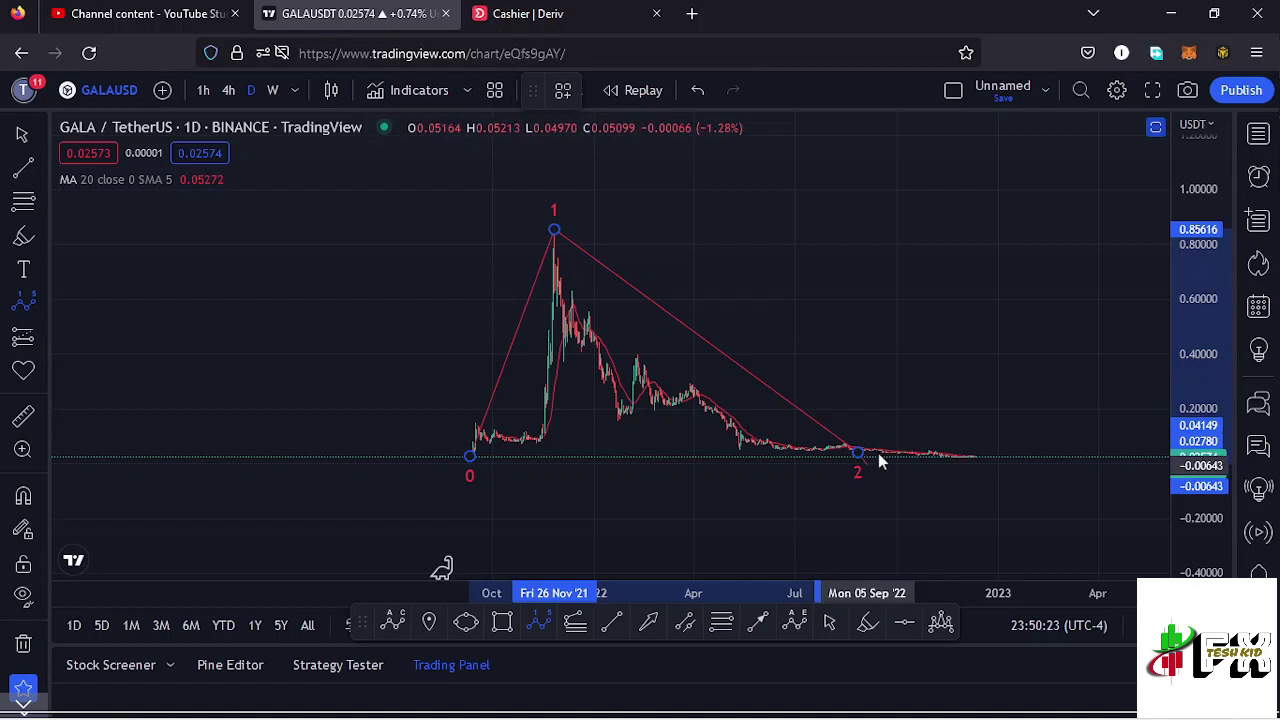
{"action": "left_click", "coordinate": [1000, 142]}
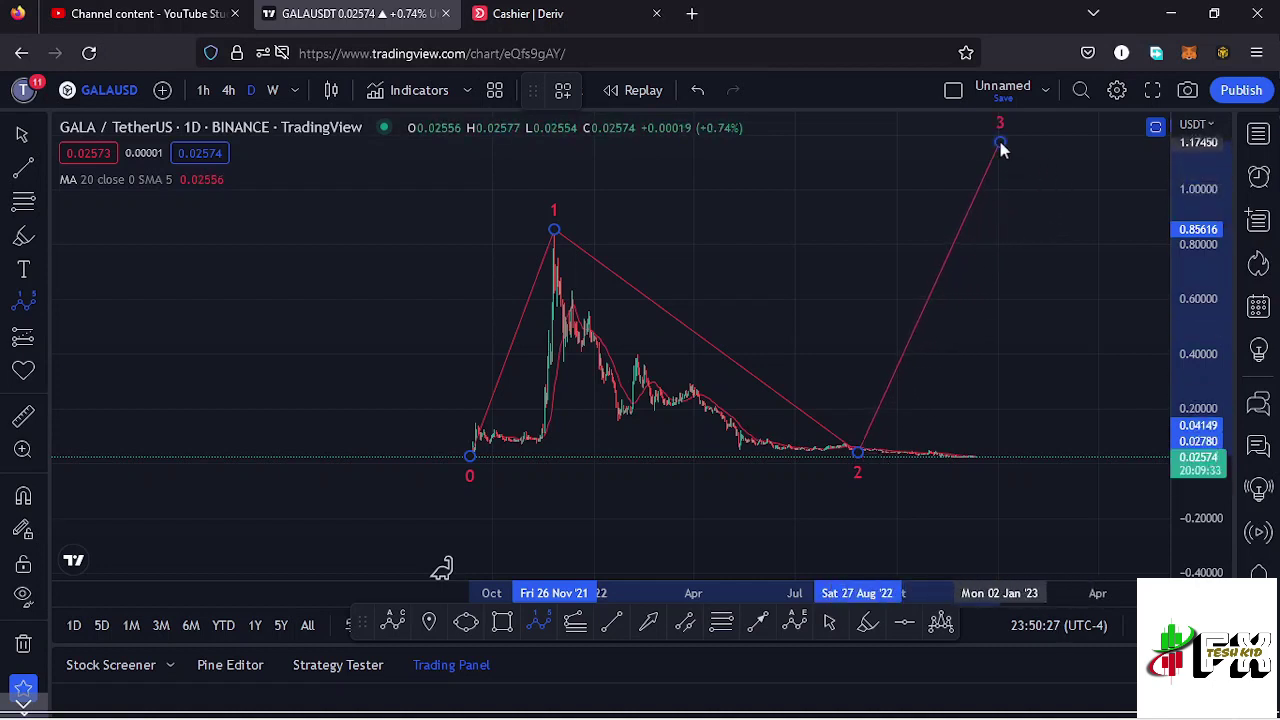
{"action": "left_click", "coordinate": [1067, 239]}
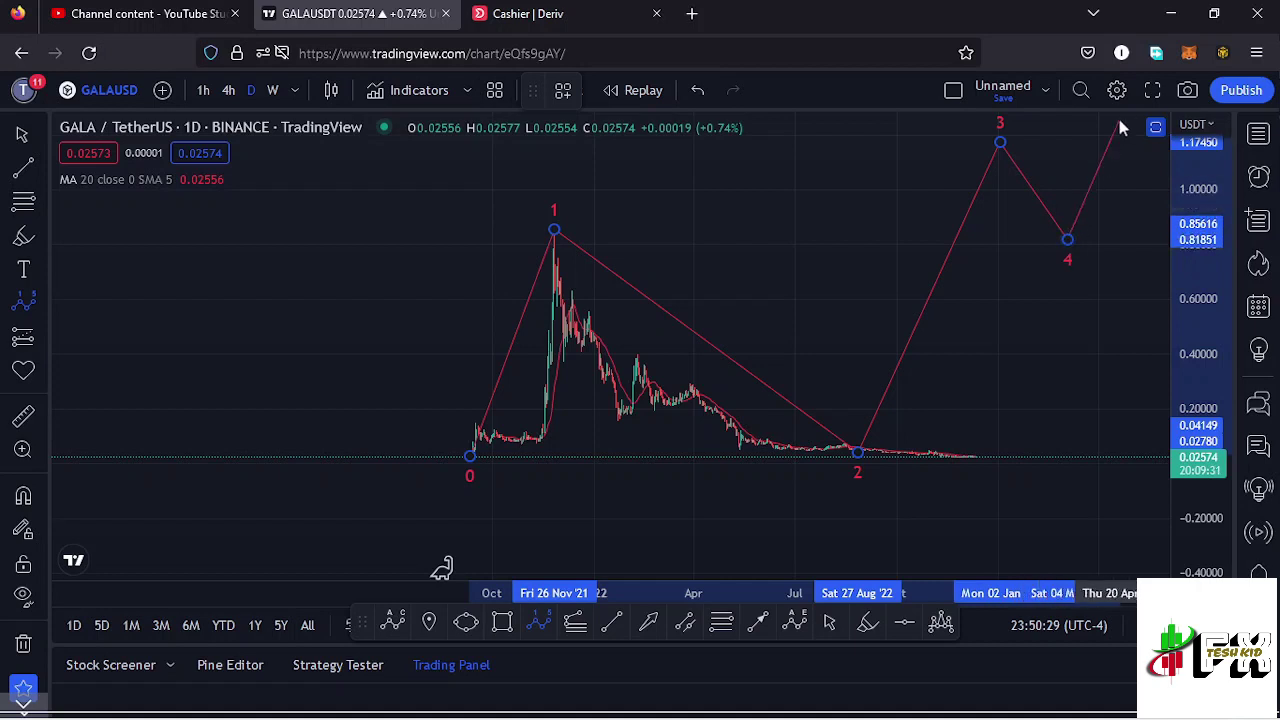
{"action": "left_click", "coordinate": [1124, 120]}
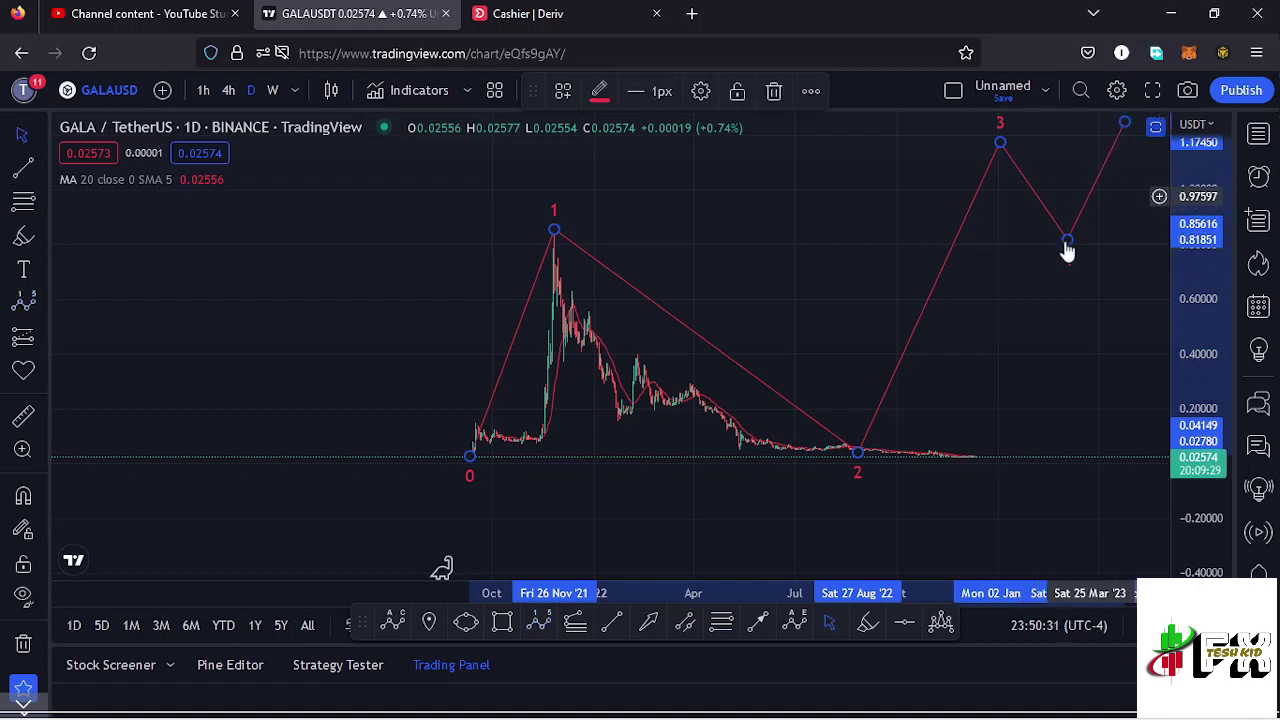
{"action": "left_click_drag", "start_coordinate": [1039, 341], "coordinate": [963, 345]}
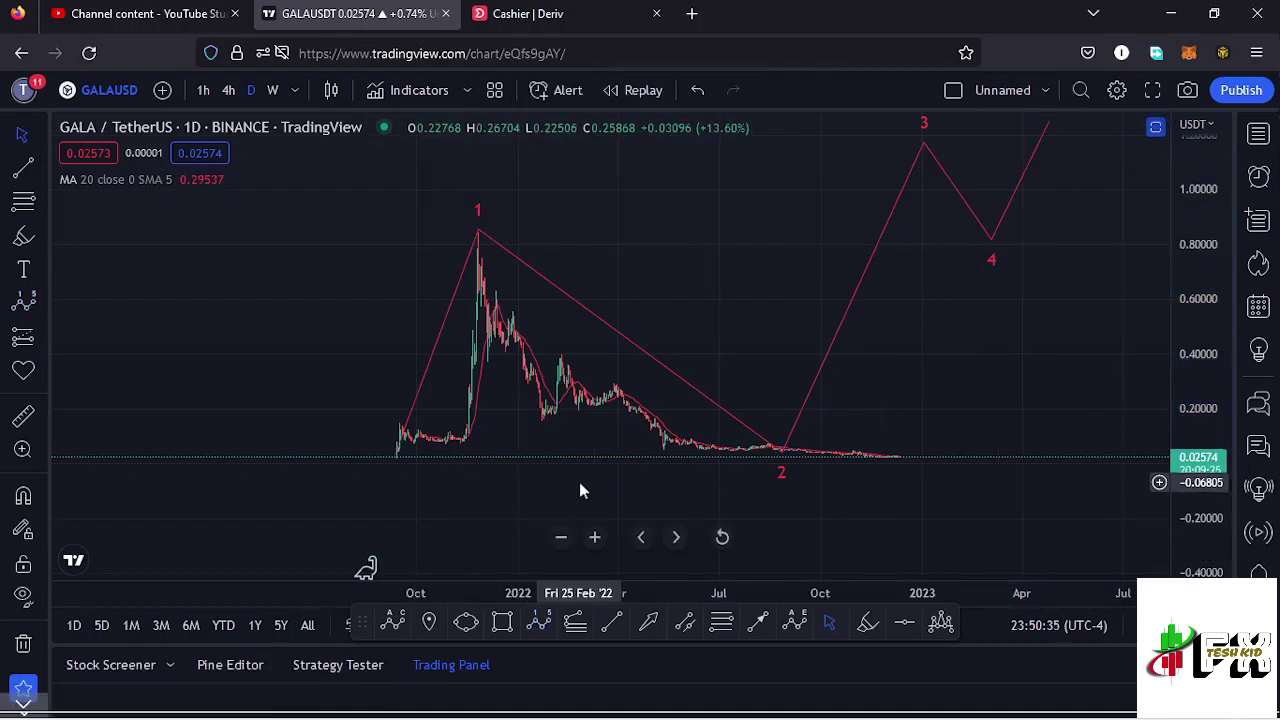
{"action": "scroll", "coordinate": [565, 500], "scroll_direction": "up", "scroll_amount": 2}
{"action": "left_click_drag", "start_coordinate": [440, 460], "coordinate": [512, 476]}
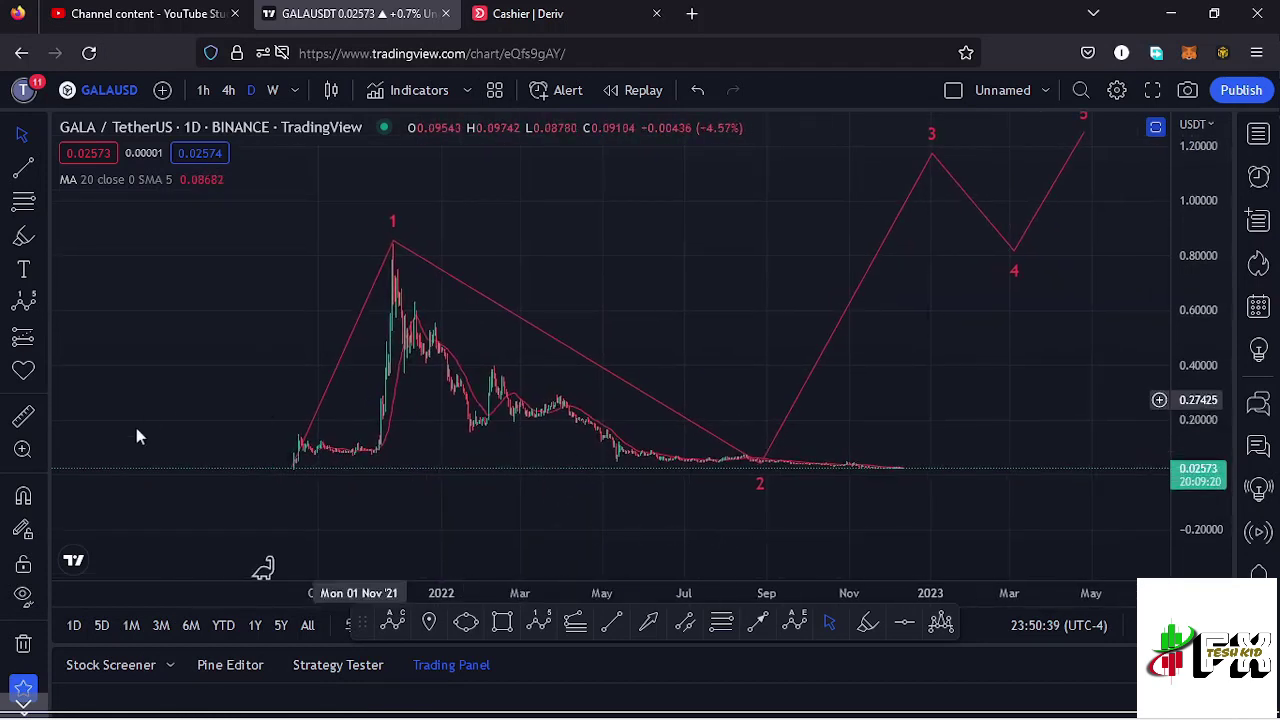
{"action": "left_click", "coordinate": [29, 418]}
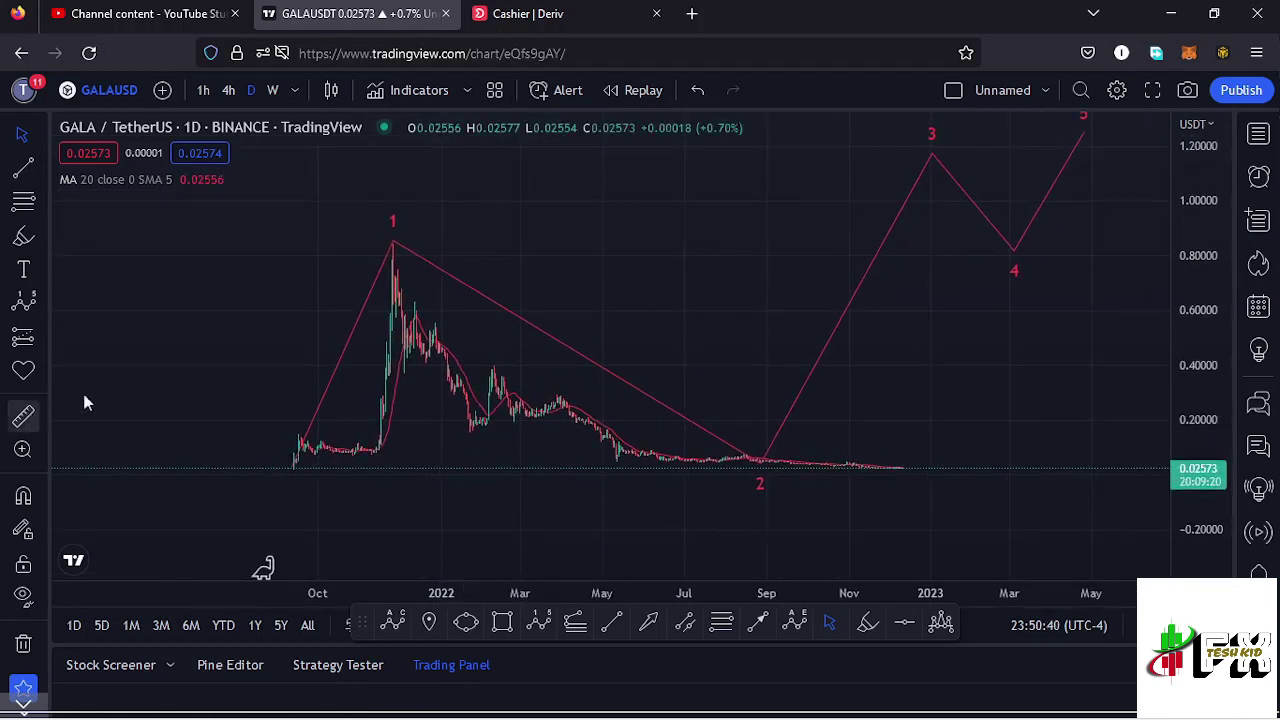
{"action": "left_click", "coordinate": [396, 250]}
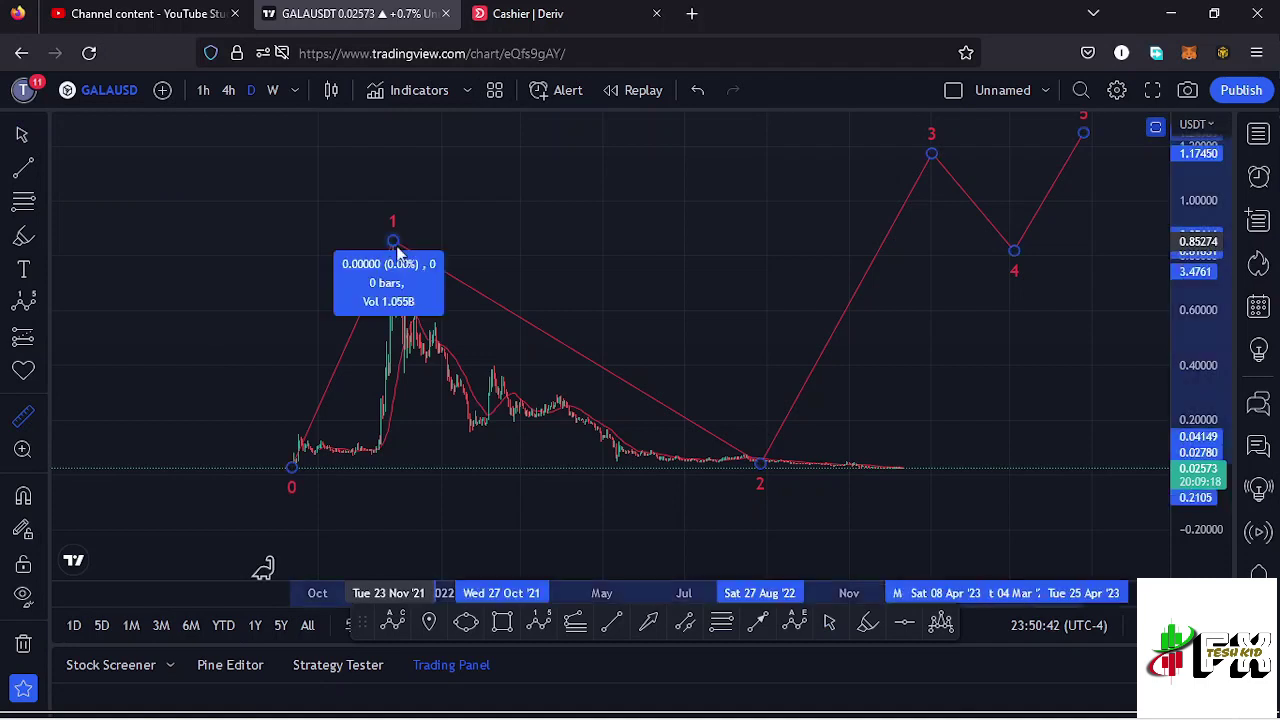
{"action": "left_click", "coordinate": [887, 474]}
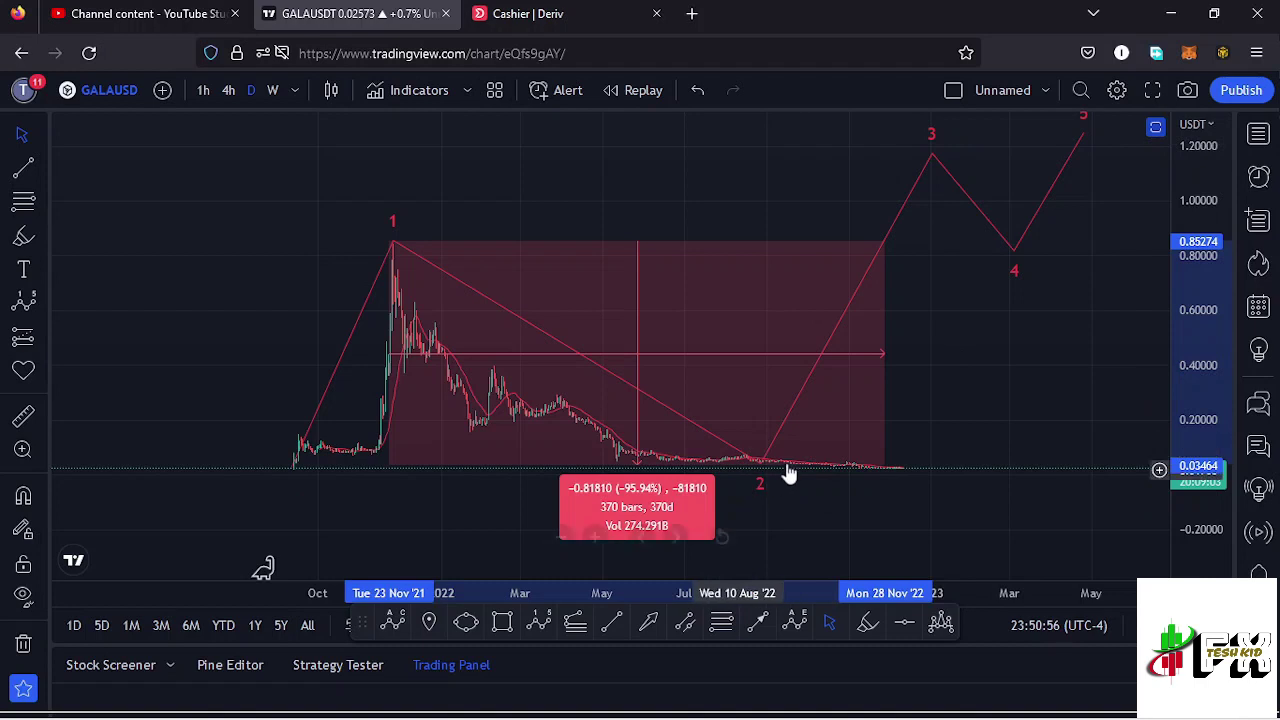
{"action": "left_click", "coordinate": [987, 421]}
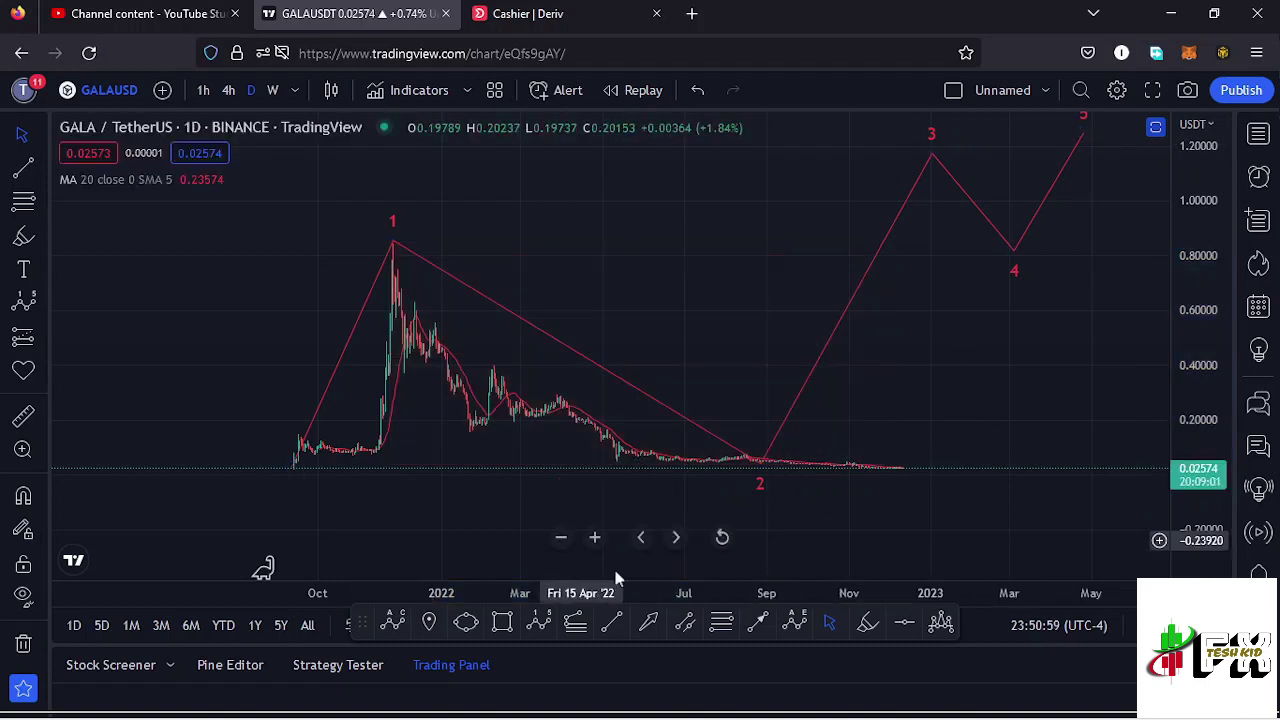
Draw a Fibonacci retracement from the September 2021 low to the wave 1 high, then delete it
{"action": "left_click", "coordinate": [721, 622]}
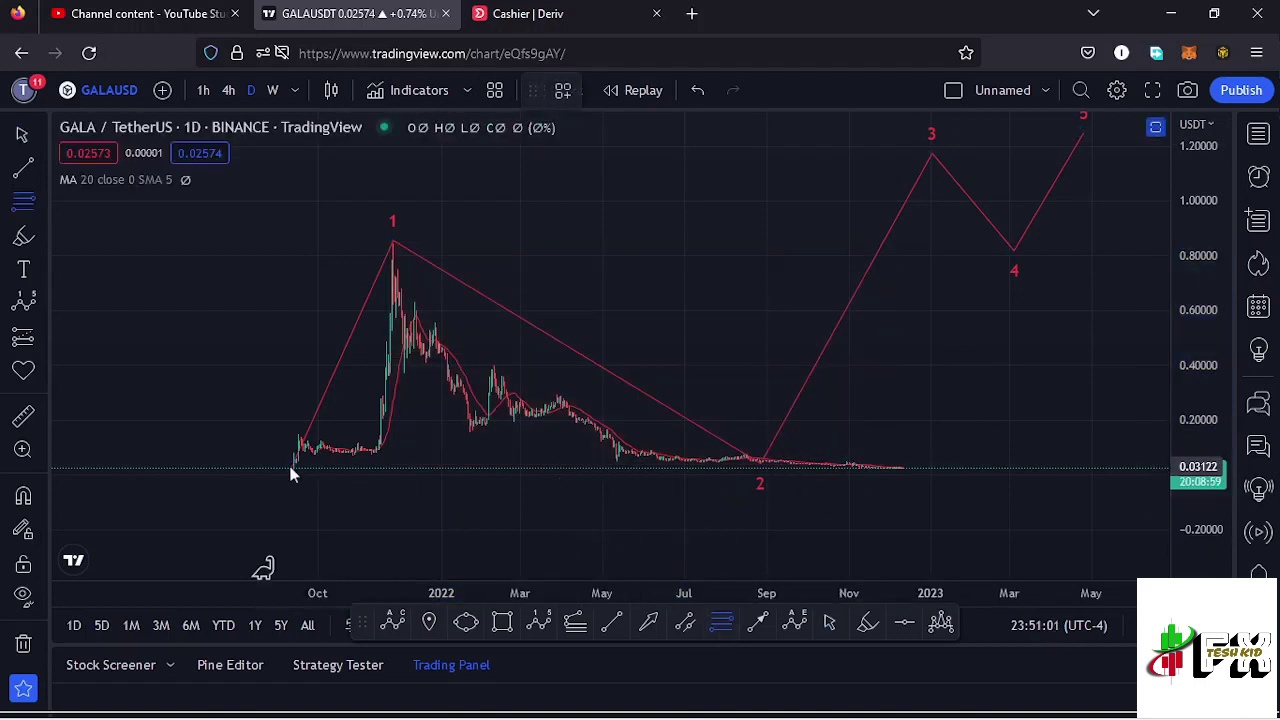
{"action": "left_click", "coordinate": [292, 467]}
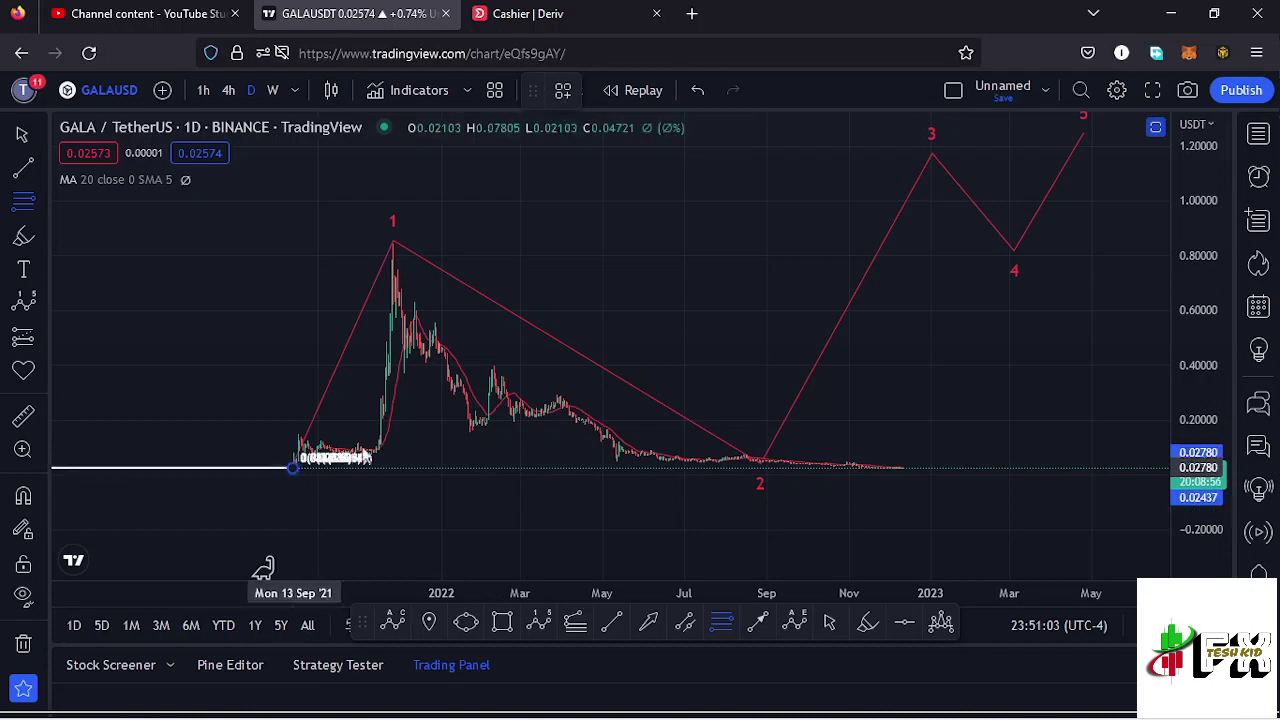
{"action": "left_click", "coordinate": [903, 242]}
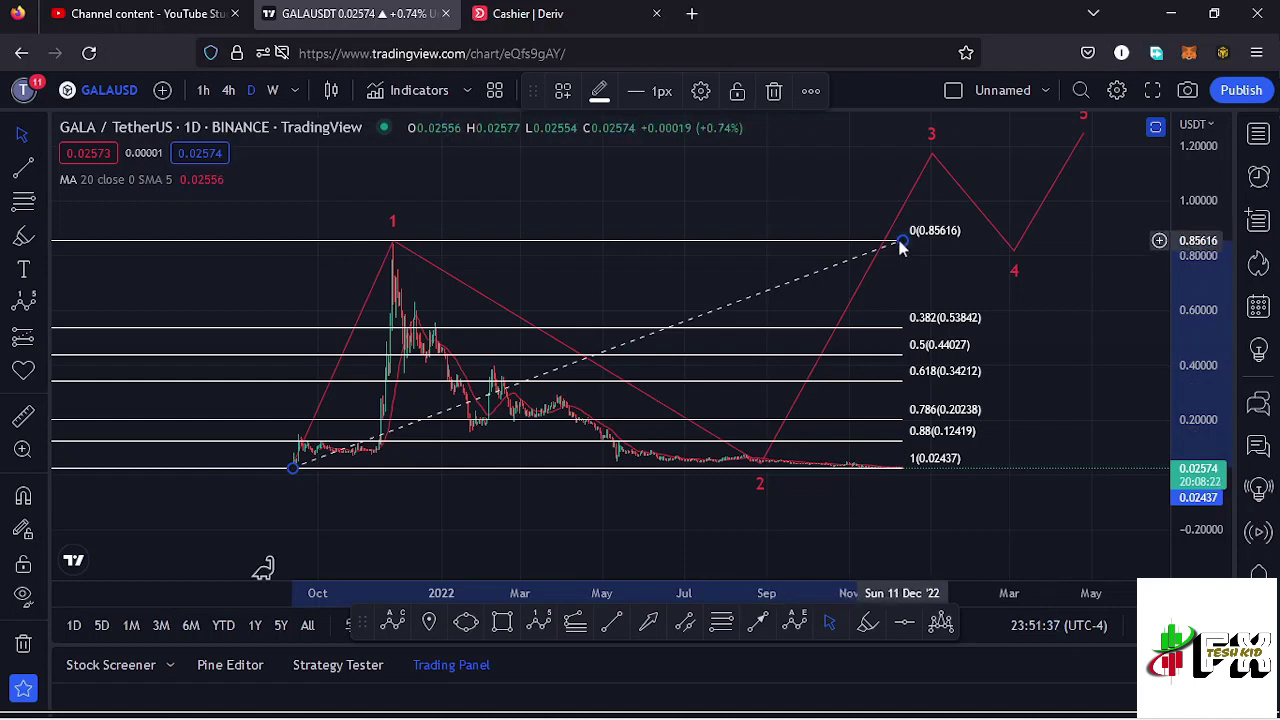
{"action": "key", "text": "Delete"}
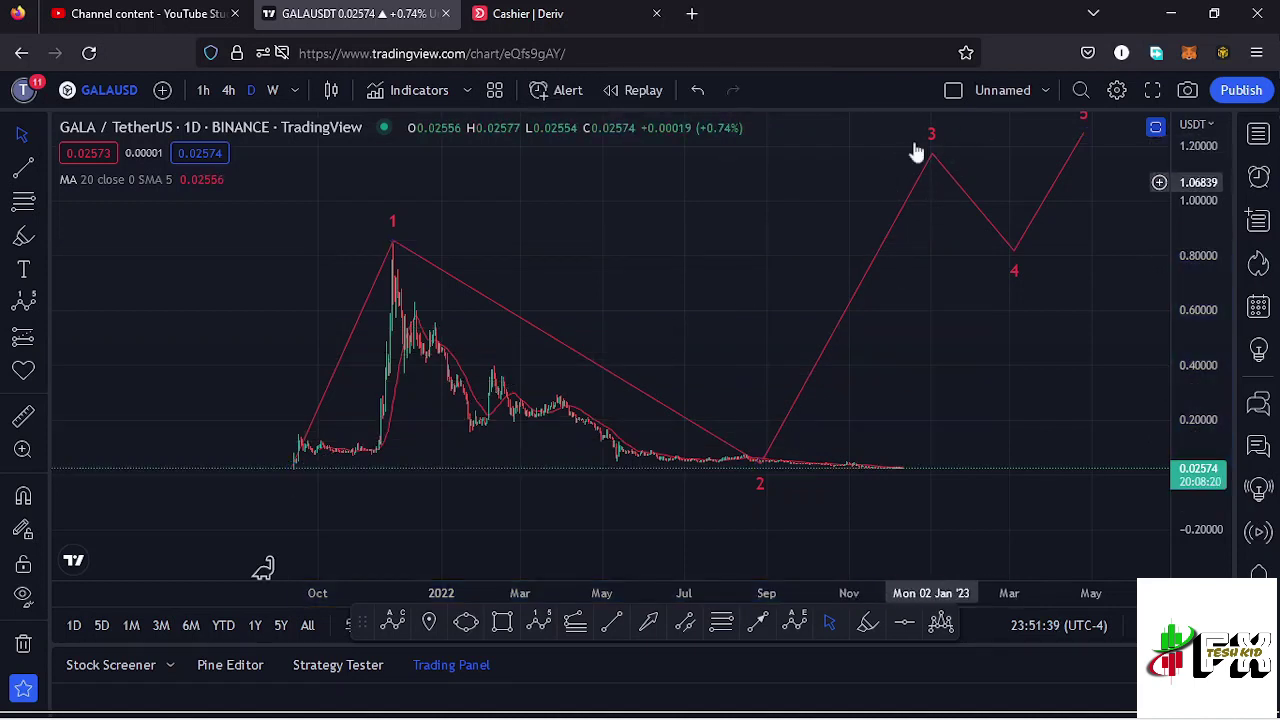
{"action": "left_click_drag", "start_coordinate": [938, 273], "coordinate": [938, 310]}
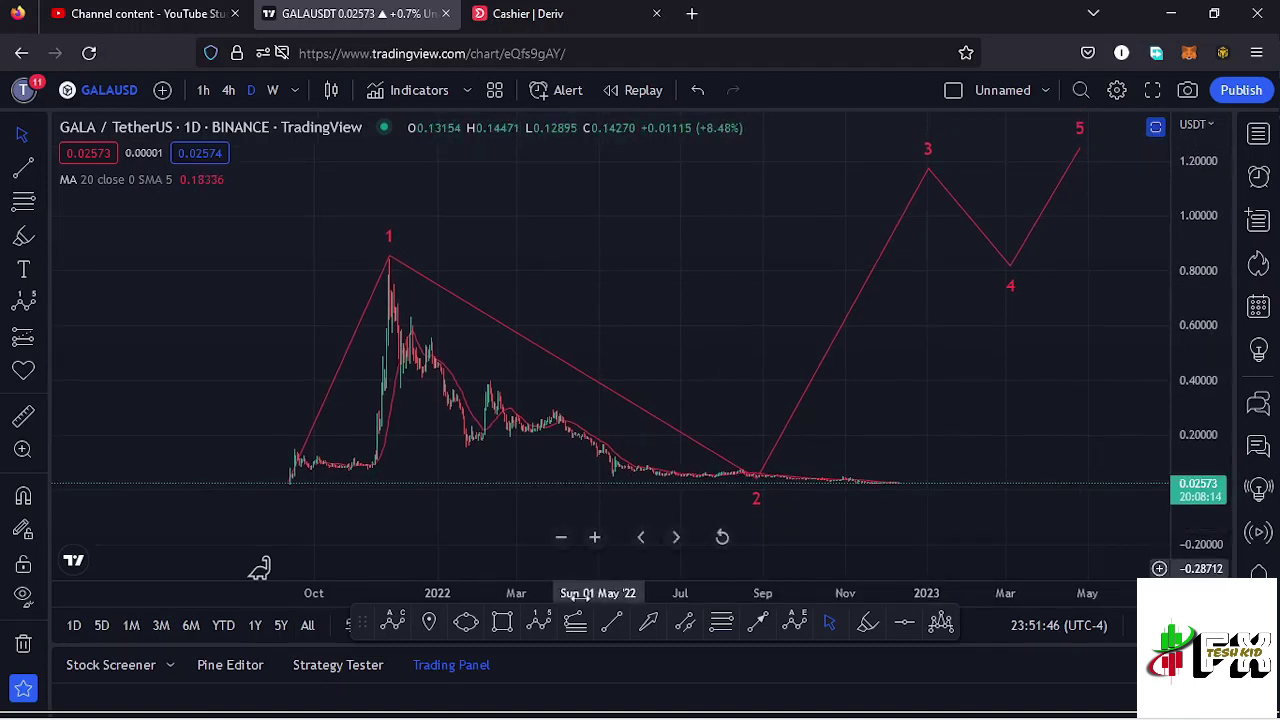
Add a trend-based Fibonacci extension from wave 0 through peak 1 to the 0.02095 low
{"action": "left_click", "coordinate": [576, 628]}
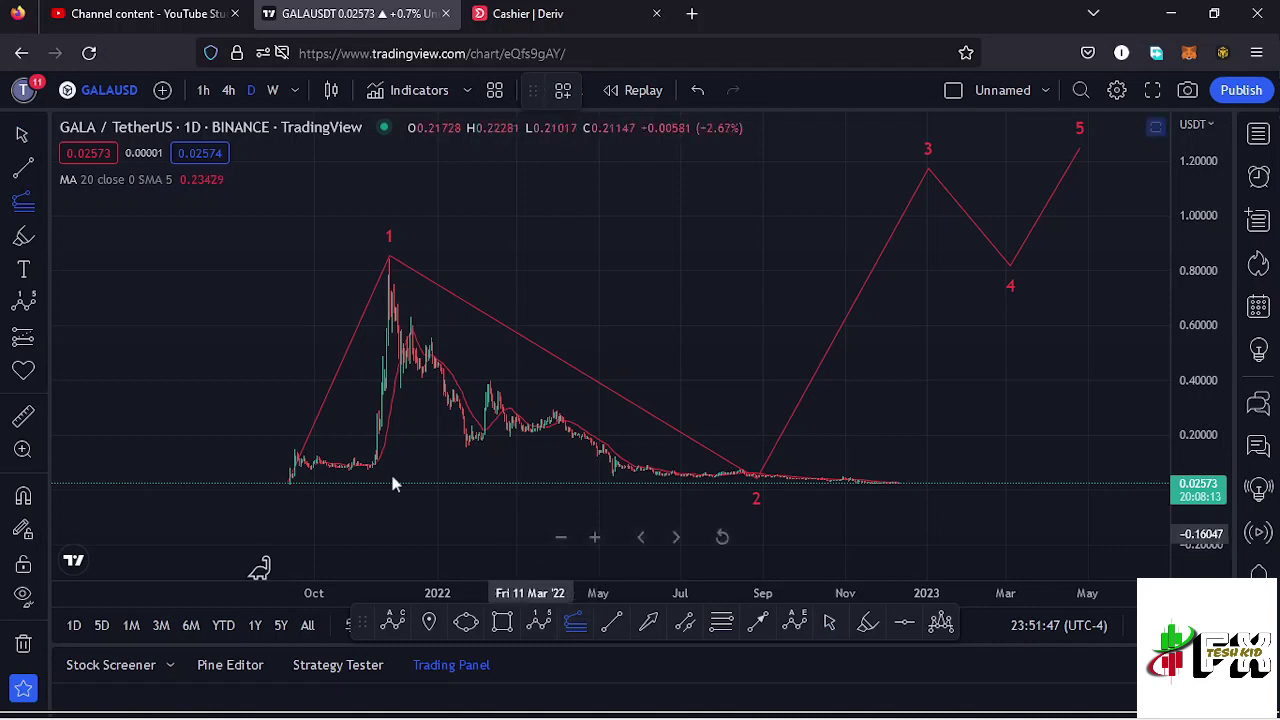
{"action": "left_click", "coordinate": [290, 484]}
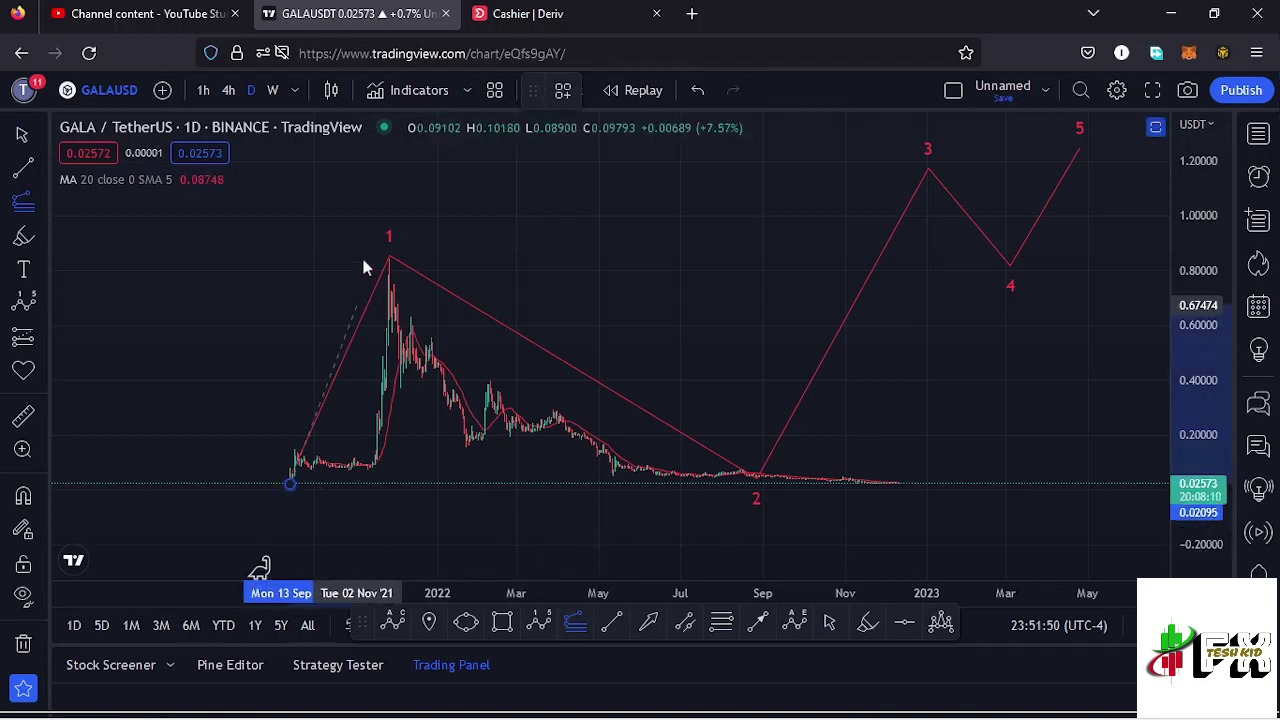
{"action": "left_click", "coordinate": [388, 261]}
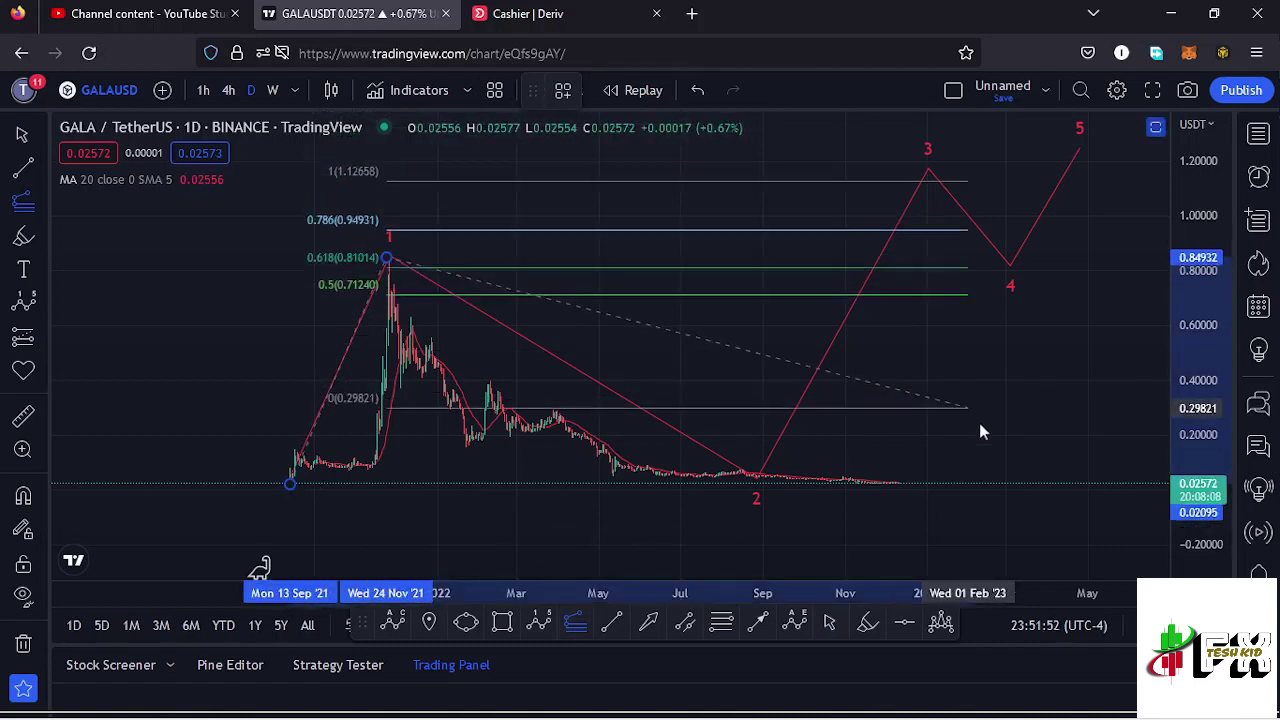
{"action": "left_click", "coordinate": [1018, 486]}
{"action": "left_click_drag", "start_coordinate": [1046, 400], "coordinate": [1018, 468]}
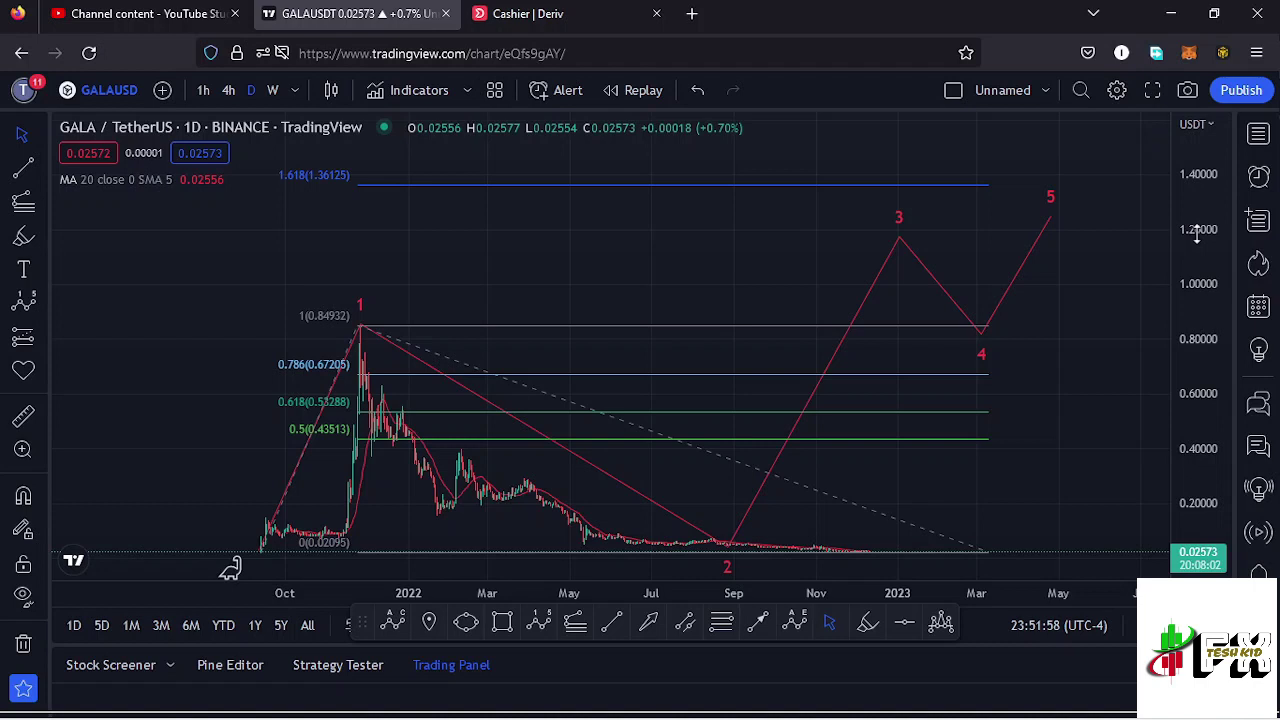
Move waves 3, 4 and 5 to about 1.36, 0.87 and 1.62, then delete the Fibonacci extension
{"action": "left_click", "coordinate": [903, 262]}
{"action": "left_click_drag", "start_coordinate": [903, 262], "coordinate": [902, 216]}
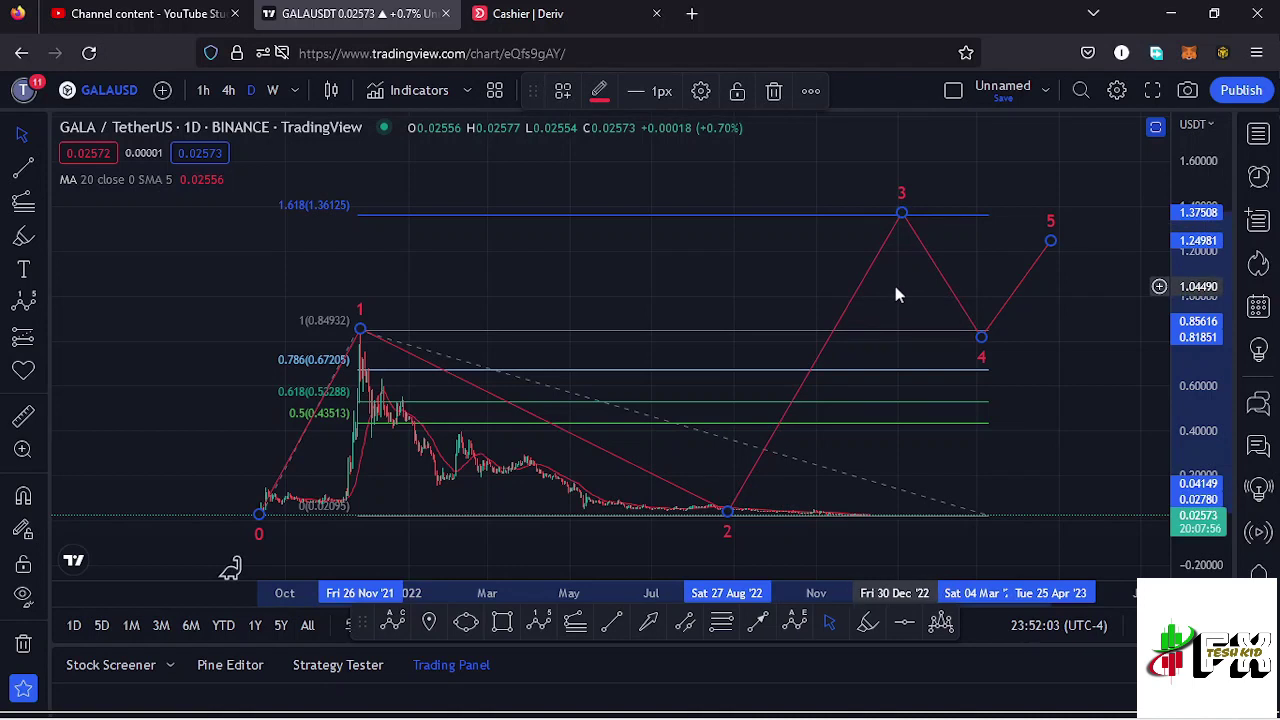
{"action": "left_click", "coordinate": [895, 286]}
{"action": "scroll", "coordinate": [900, 289], "scroll_direction": "right", "scroll_amount": 2}
{"action": "left_click_drag", "start_coordinate": [943, 335], "coordinate": [934, 318]}
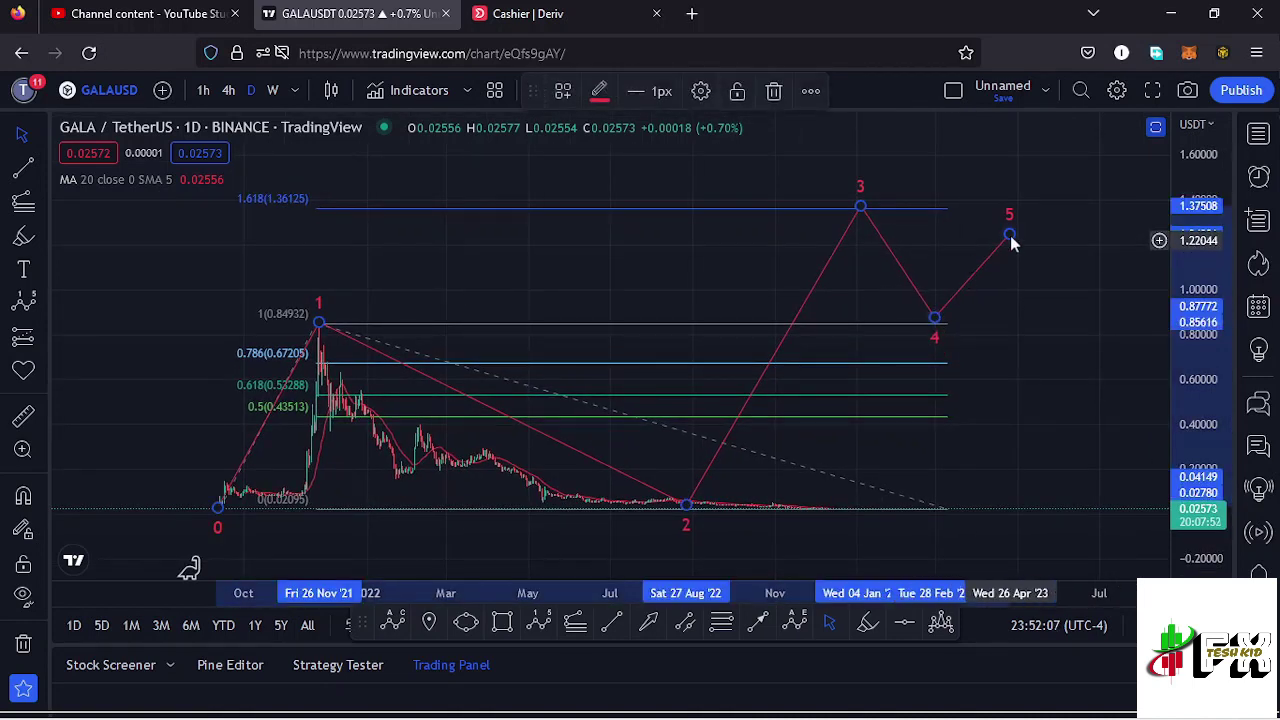
{"action": "left_click_drag", "start_coordinate": [1011, 238], "coordinate": [1042, 150]}
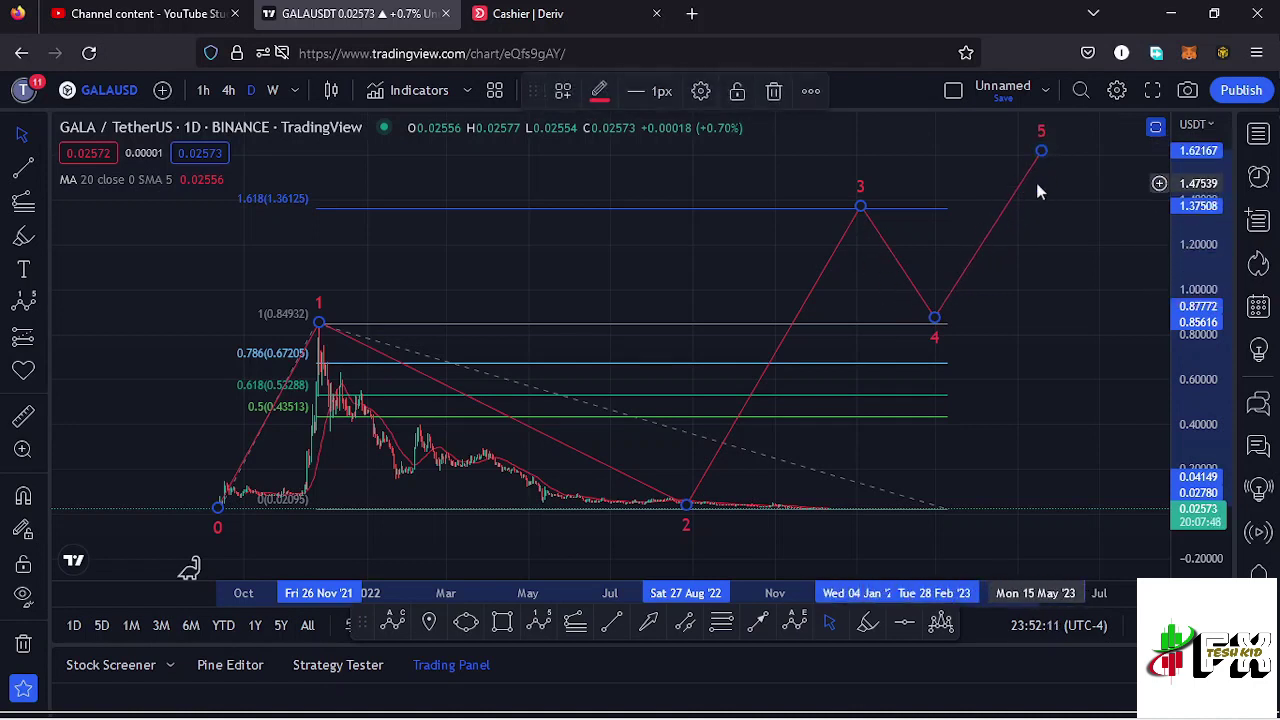
{"action": "left_click", "coordinate": [1033, 278]}
{"action": "left_click_drag", "start_coordinate": [1008, 380], "coordinate": [1029, 337]}
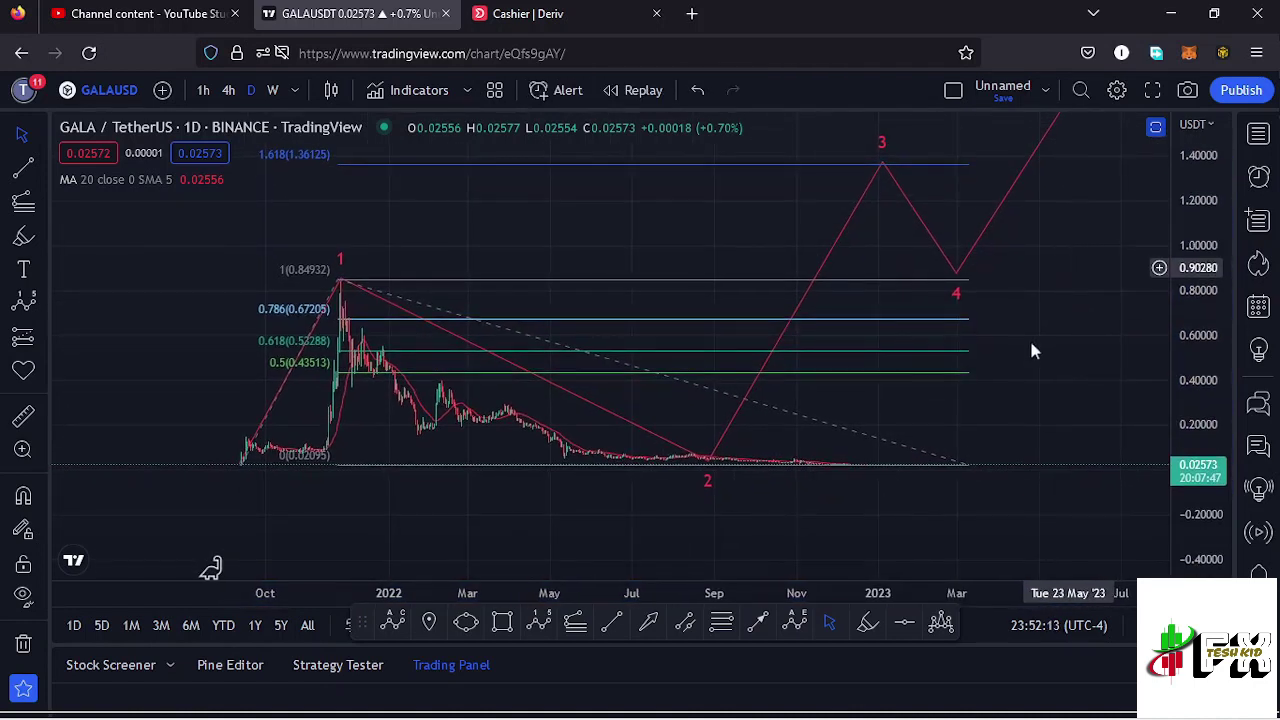
{"action": "left_click", "coordinate": [967, 465]}
{"action": "key", "text": "Delete"}
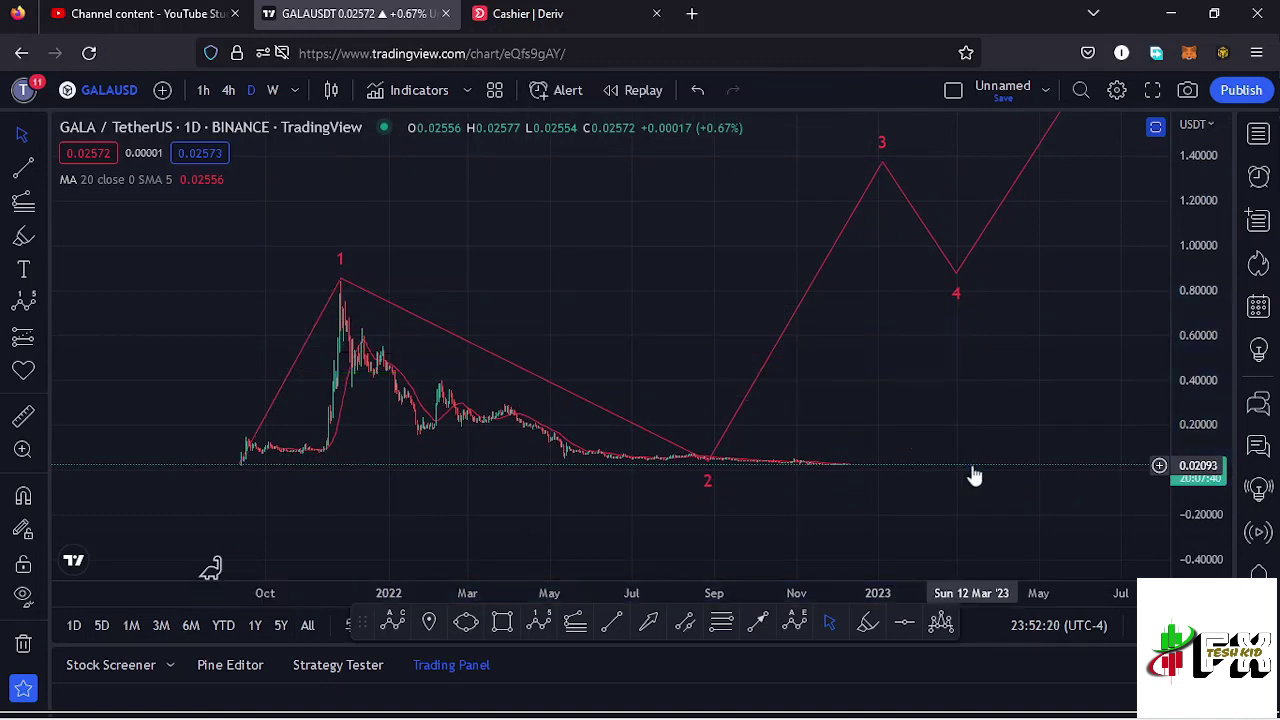
Switch GALA to the 4h interval and frame the late November to December 2022 candles
{"action": "left_click", "coordinate": [229, 91]}
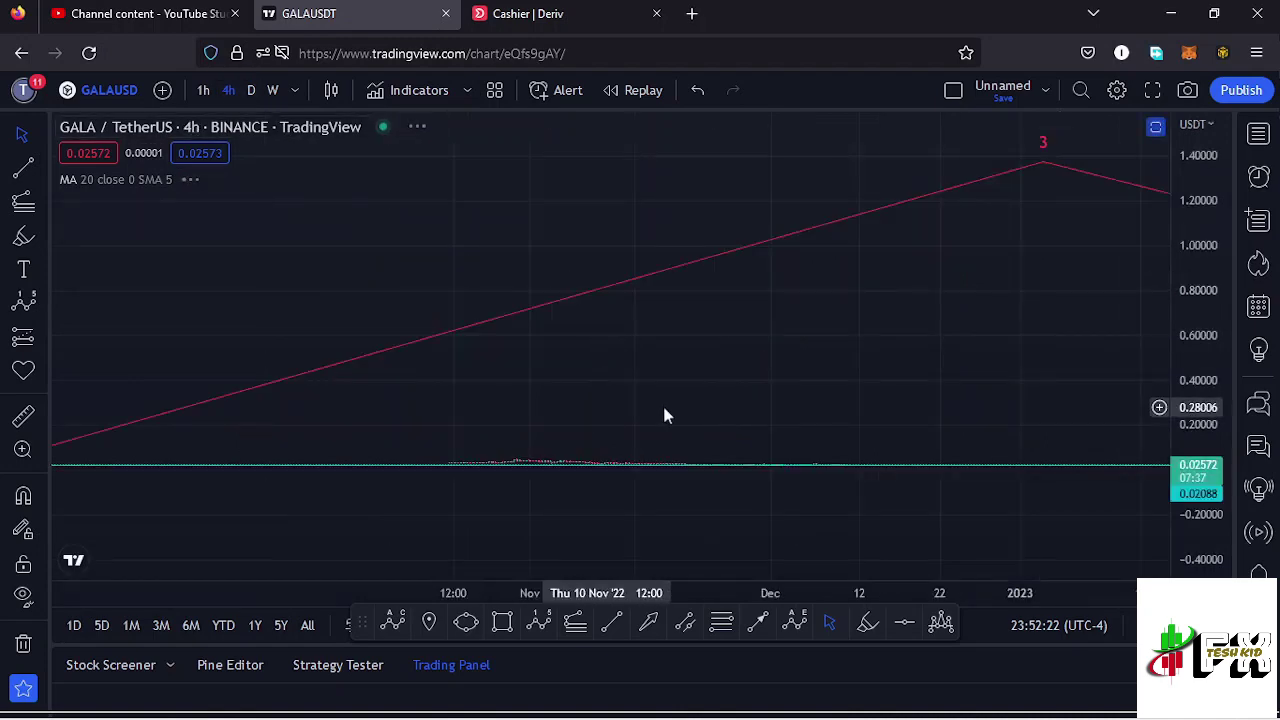
{"action": "scroll", "coordinate": [819, 415], "scroll_direction": "down", "scroll_amount": 5}
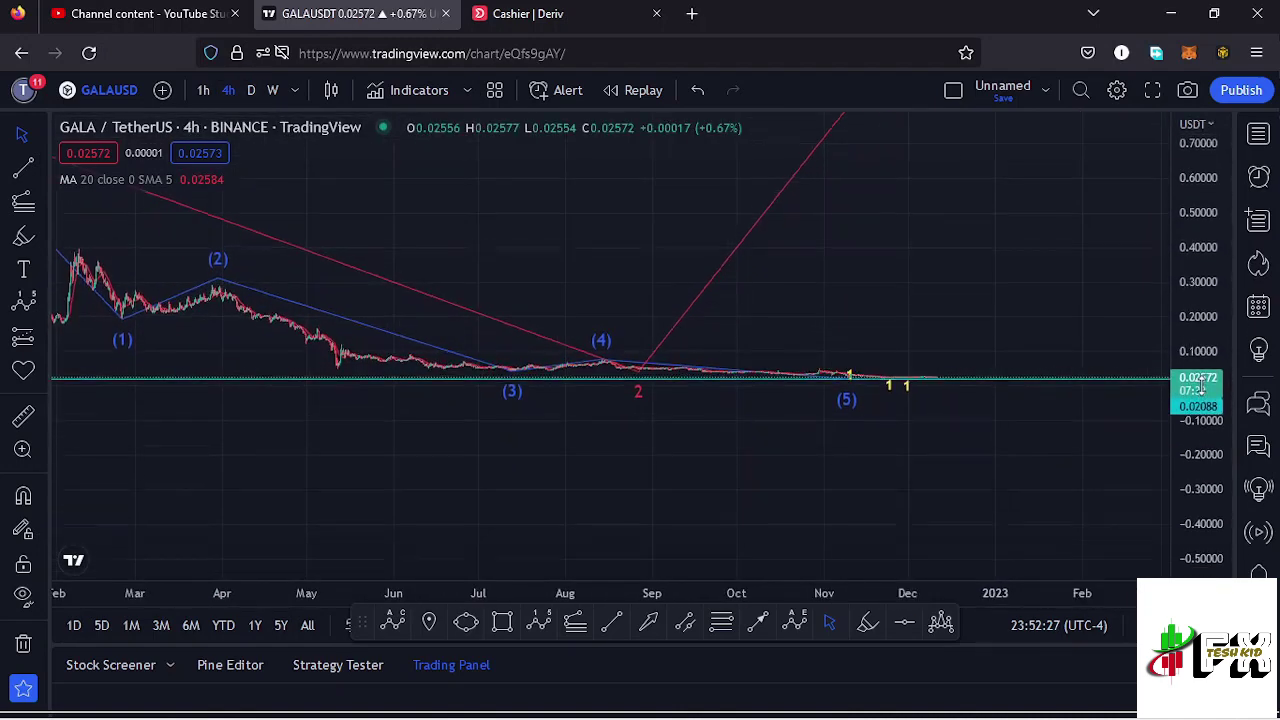
{"action": "scroll", "coordinate": [884, 309], "scroll_direction": "up", "scroll_amount": 5}
{"action": "left_click_drag", "start_coordinate": [884, 309], "coordinate": [889, 414]}
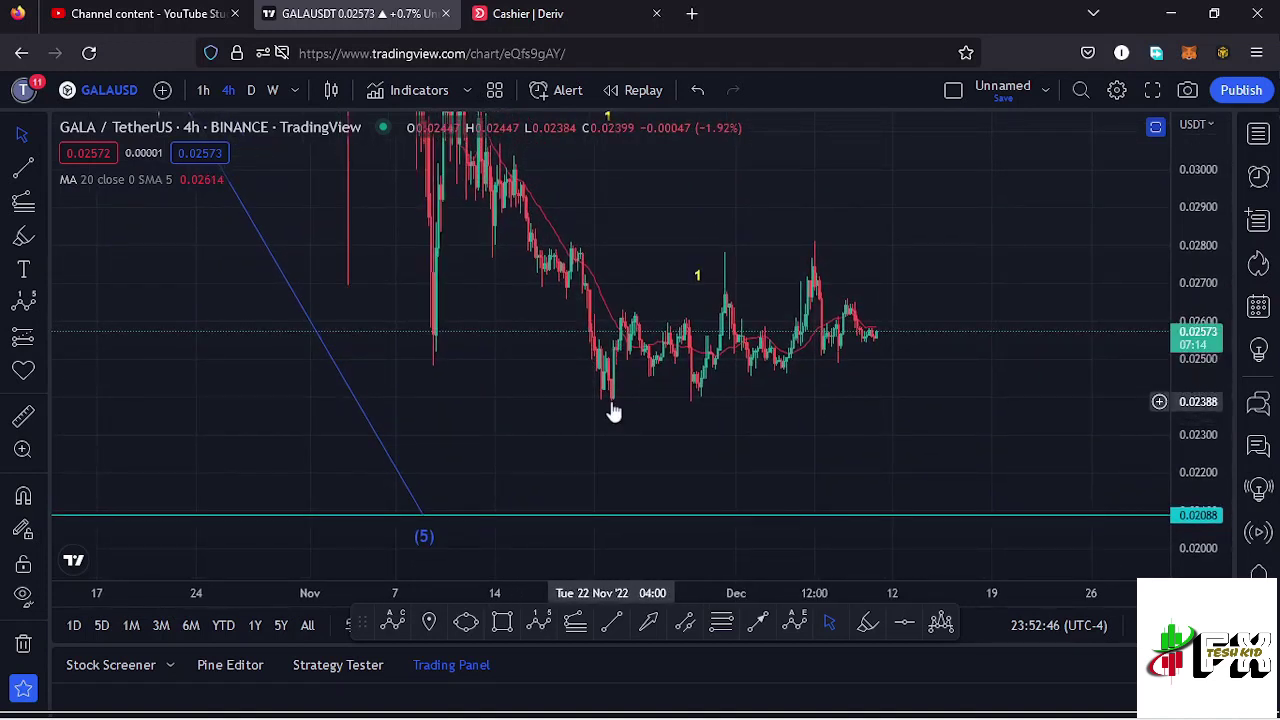
{"action": "scroll", "coordinate": [613, 412], "scroll_direction": "up", "scroll_amount": 4}
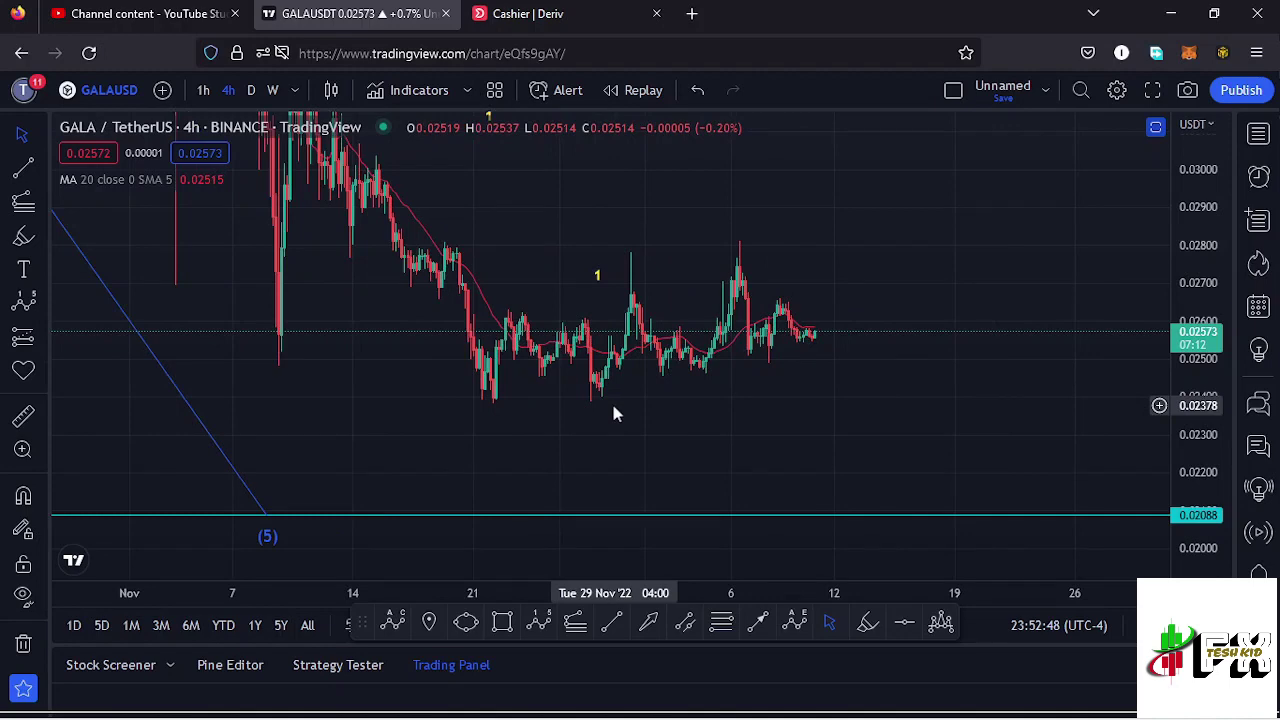
{"action": "left_click_drag", "start_coordinate": [653, 428], "coordinate": [723, 434]}
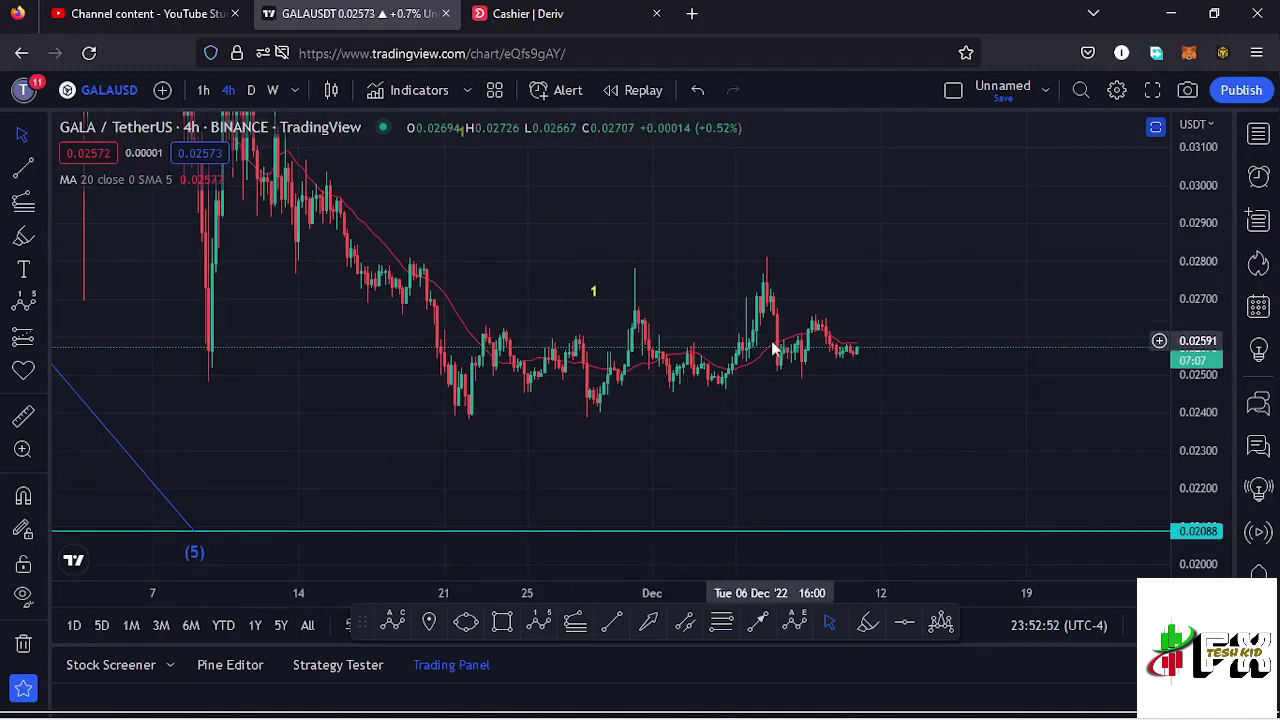
{"action": "left_click_drag", "start_coordinate": [1197, 362], "coordinate": [1197, 374]}
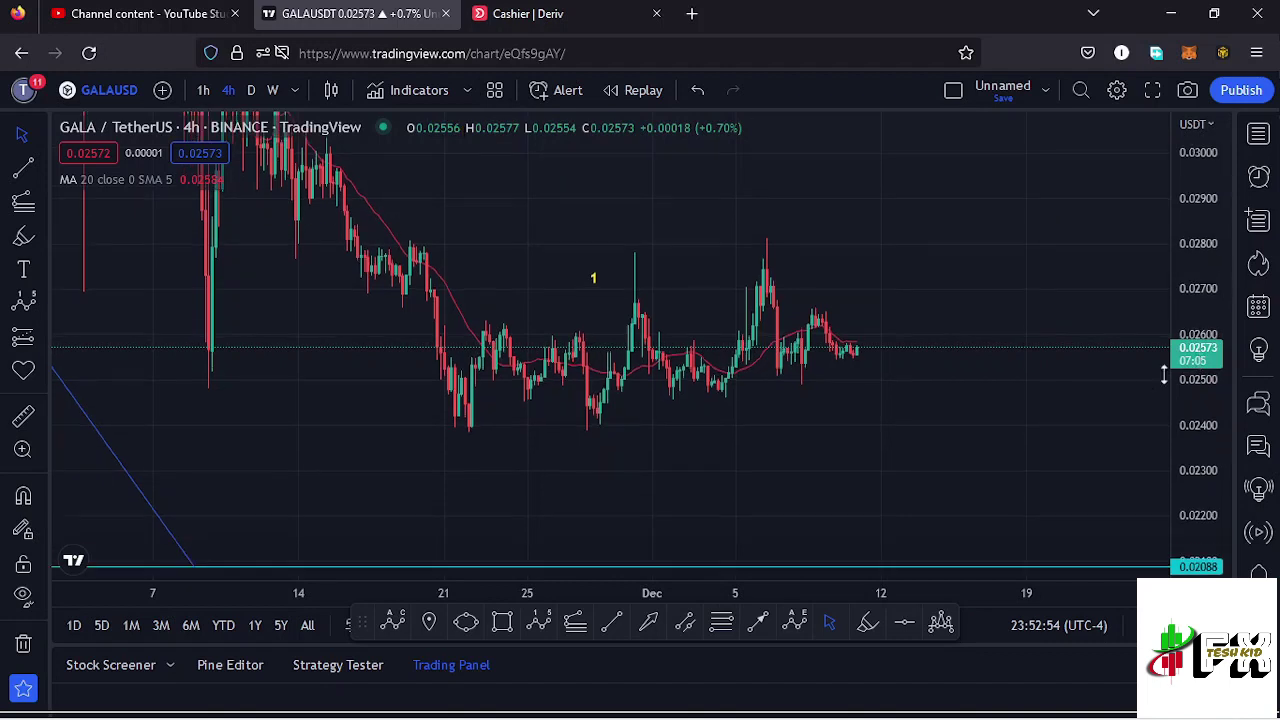
{"action": "scroll", "coordinate": [810, 413], "scroll_direction": "up", "scroll_amount": 2}
{"action": "left_click_drag", "start_coordinate": [594, 461], "coordinate": [680, 449]}
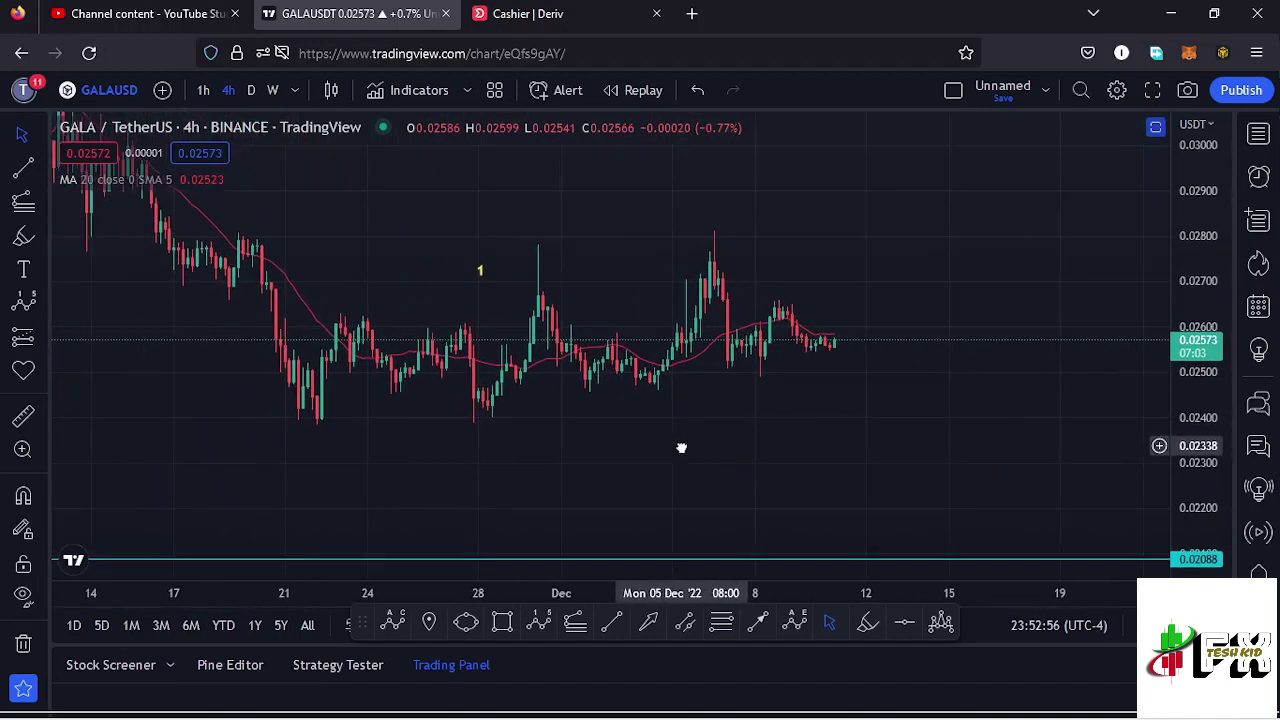
Draw a rising parallel channel from 19 November to 15 December 2022, spanning roughly 0.0233–0.0284
{"action": "left_click", "coordinate": [685, 624]}
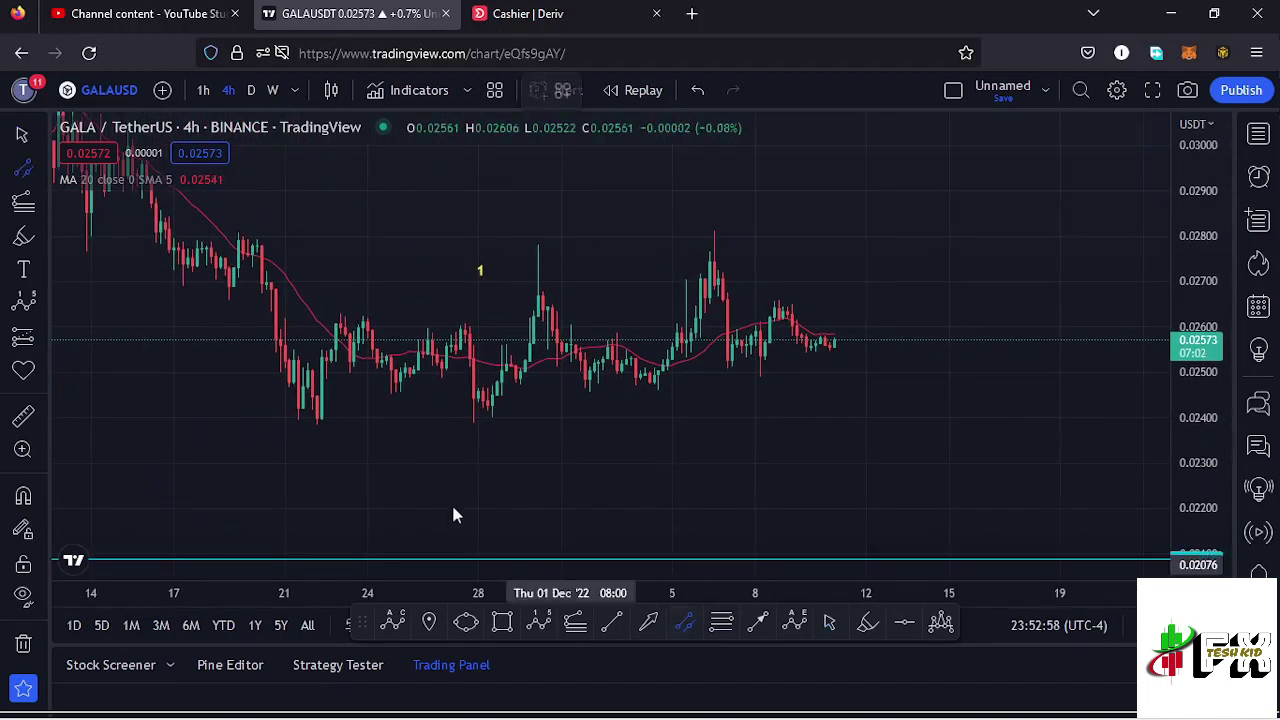
{"action": "left_click", "coordinate": [487, 407]}
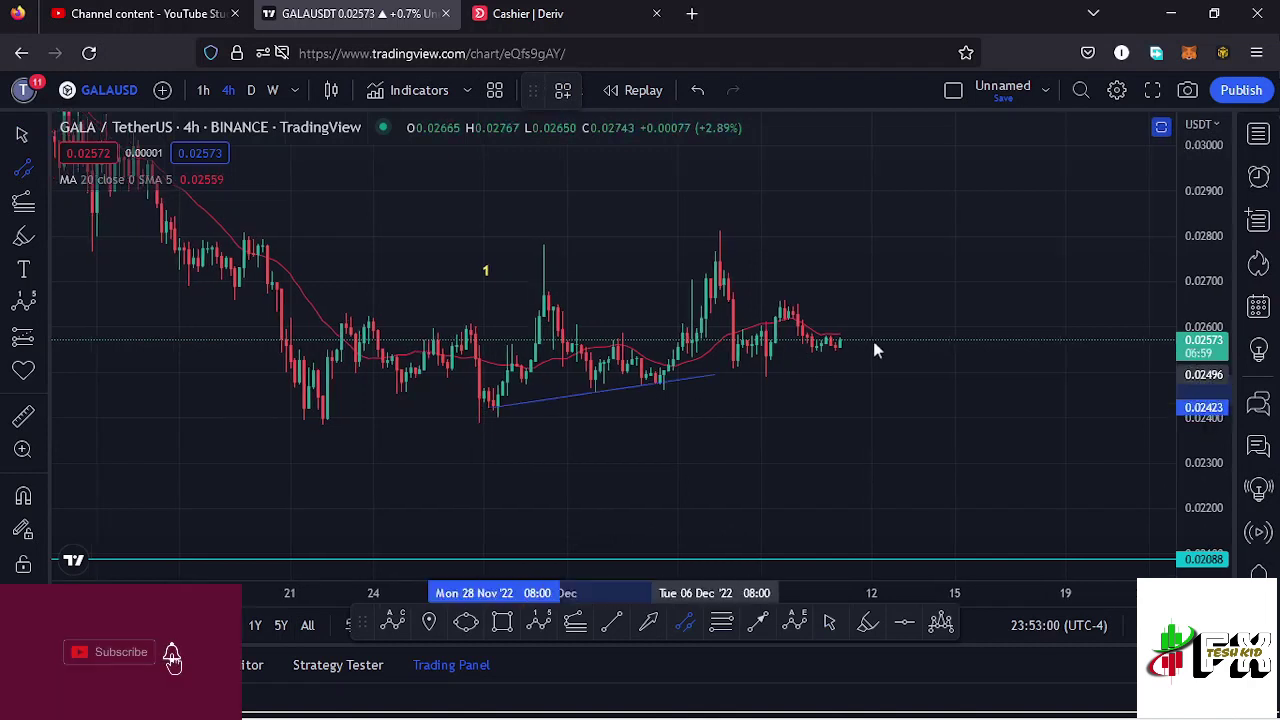
{"action": "left_click", "coordinate": [963, 324]}
{"action": "left_click", "coordinate": [929, 231]}
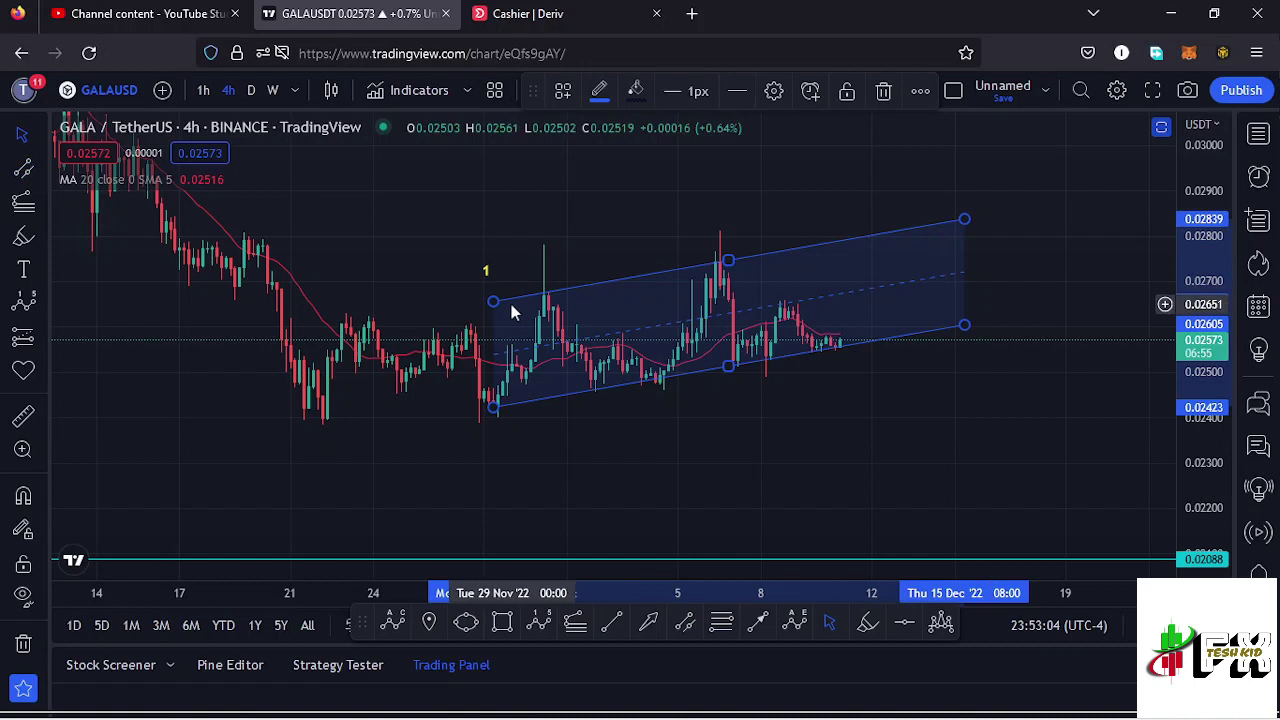
{"action": "left_click_drag", "start_coordinate": [479, 416], "coordinate": [238, 342]}
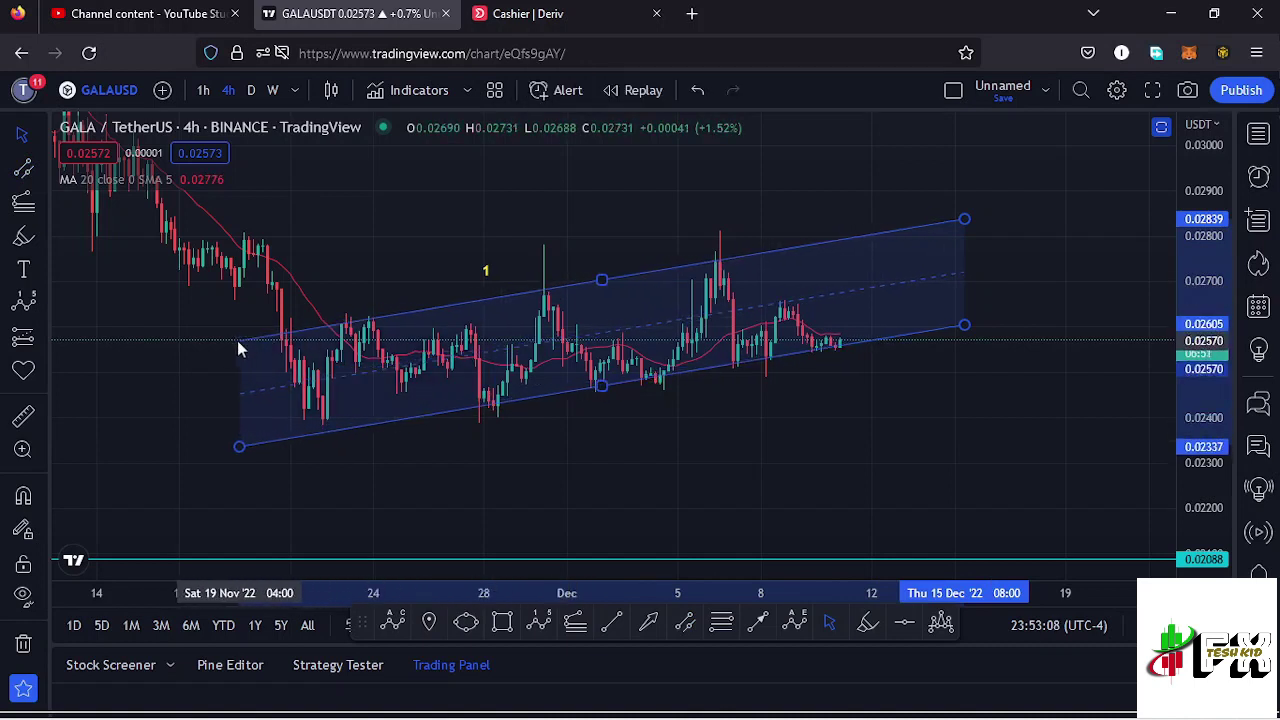
{"action": "left_click_drag", "start_coordinate": [601, 385], "coordinate": [601, 393]}
{"action": "left_click_drag", "start_coordinate": [248, 346], "coordinate": [242, 340]}
{"action": "left_click_drag", "start_coordinate": [242, 344], "coordinate": [240, 329]}
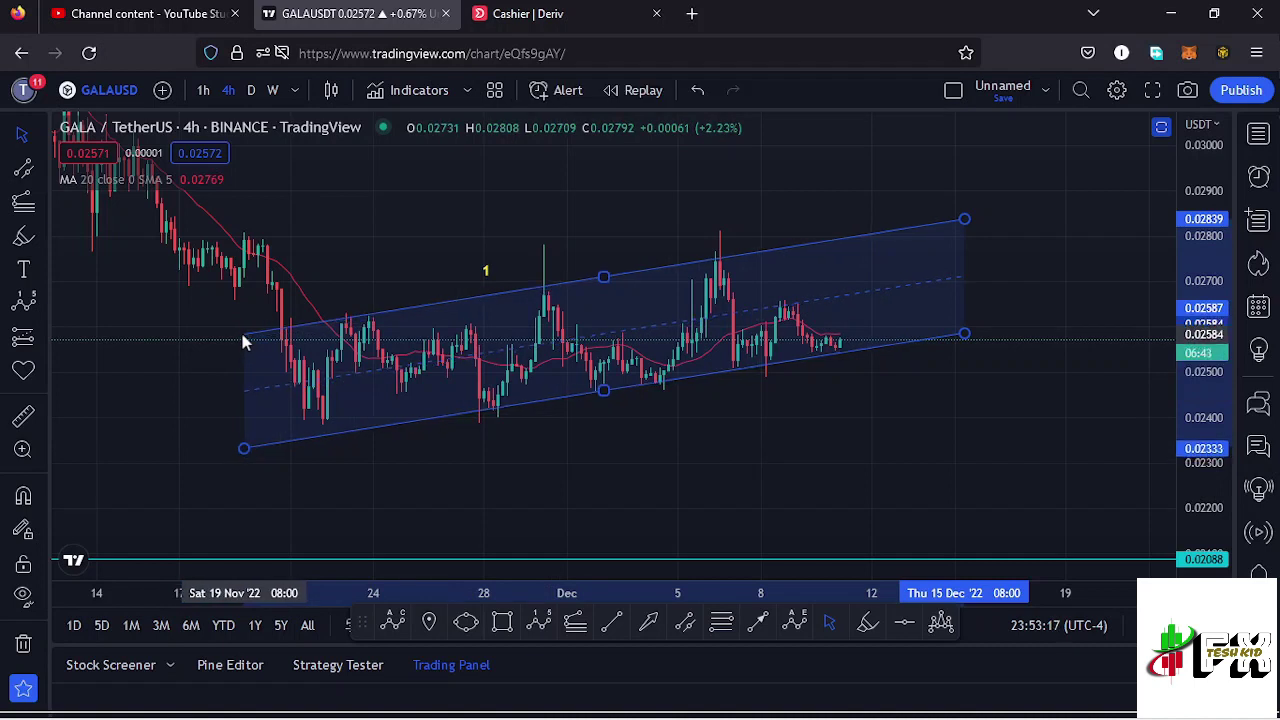